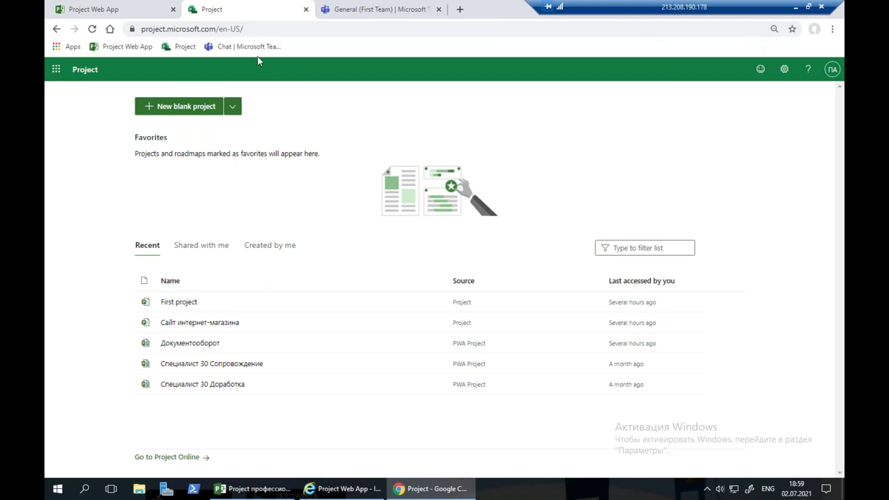
# View slides 6 and 7 of the course presentation, then return to the remote desktop session
pyautogui.click(795, 12)
pyautogui.click(77, 190)
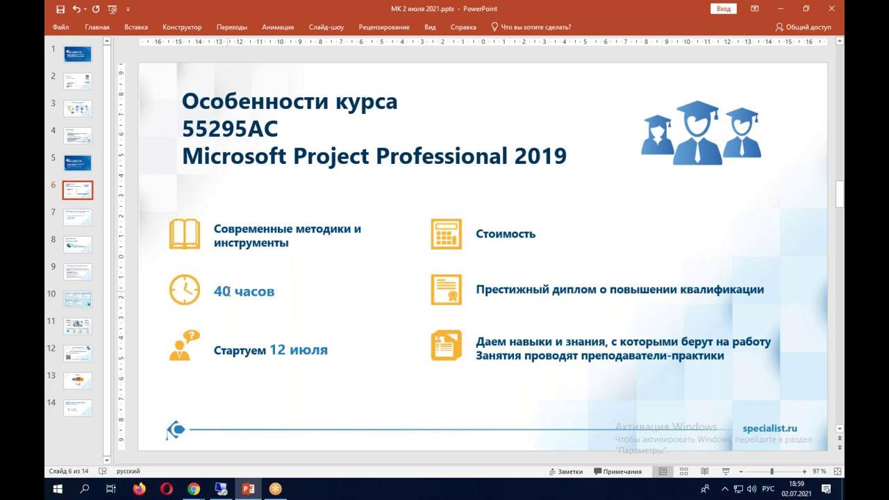
pyautogui.click(76, 221)
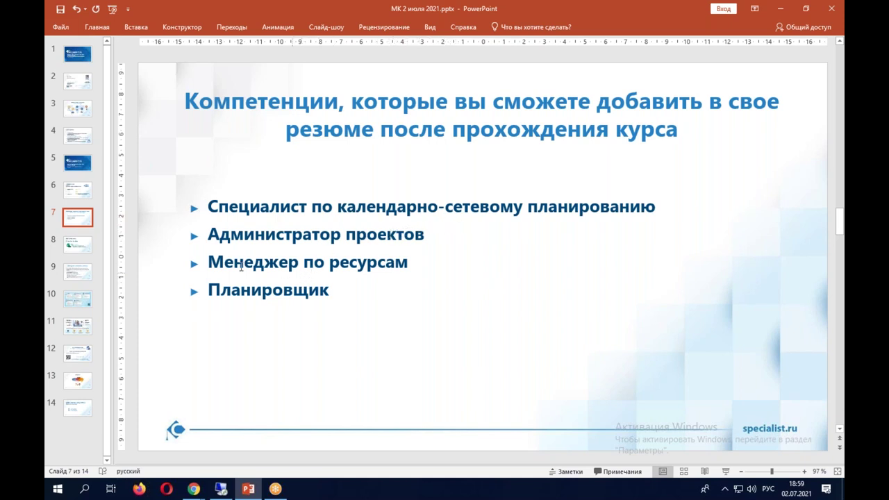
pyautogui.click(779, 14)
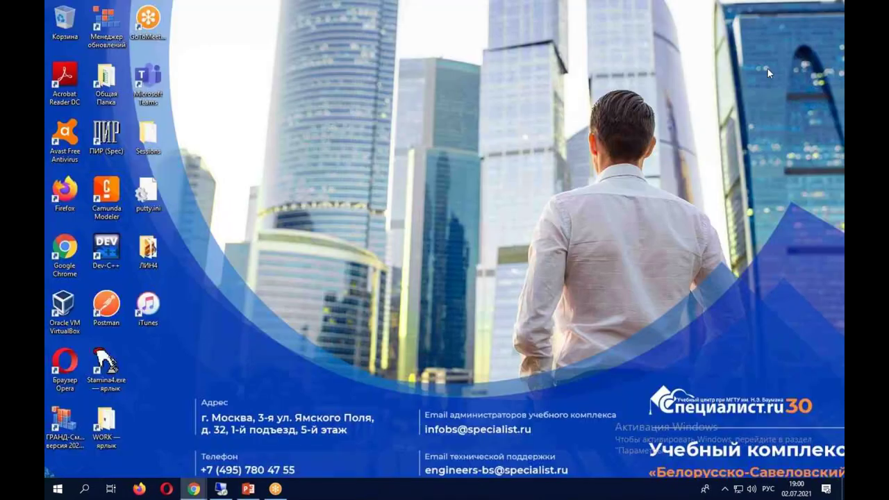
pyautogui.click(221, 488)
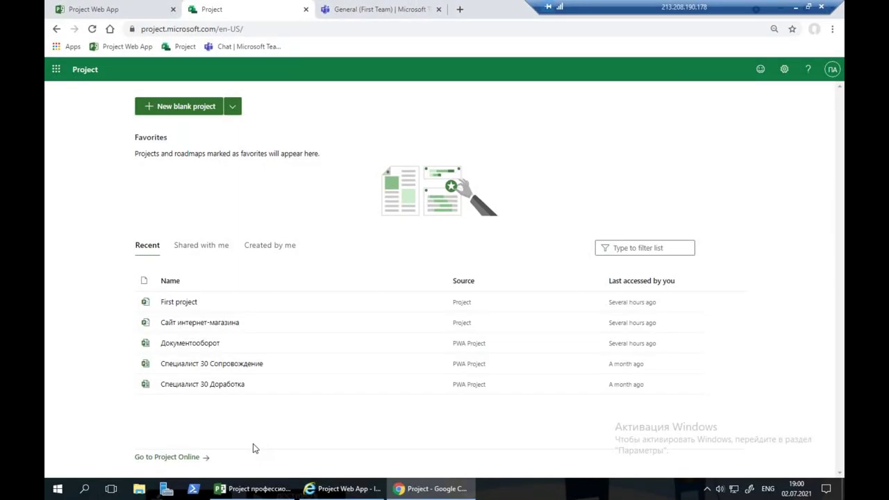
# Review the Project Web App home page and the Recent, Shared with me and Created by me lists on the Project home page
pyautogui.click(114, 7)
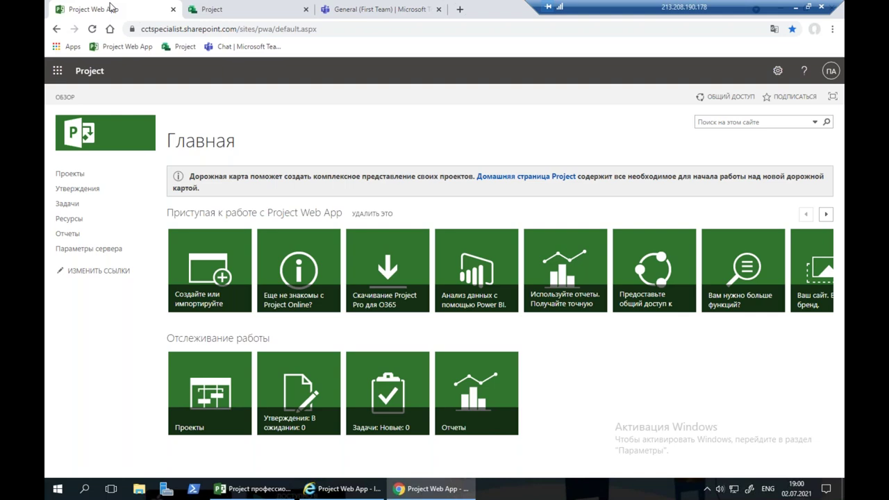
pyautogui.click(232, 10)
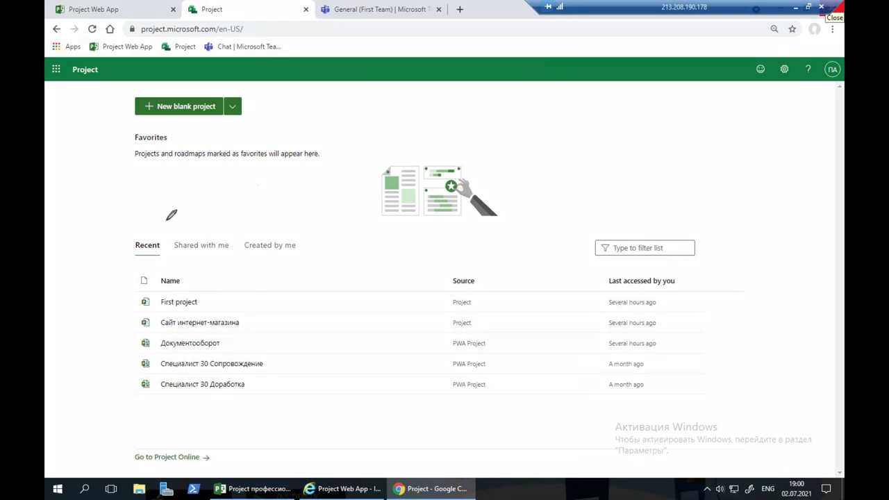
pyautogui.moveTo(122, 238)
pyautogui.mouseDown()
pyautogui.moveTo(309, 243)
pyautogui.moveTo(290, 394)
pyautogui.moveTo(111, 349)
pyautogui.moveTo(119, 235)
pyautogui.moveTo(129, 239)
pyautogui.mouseUp()
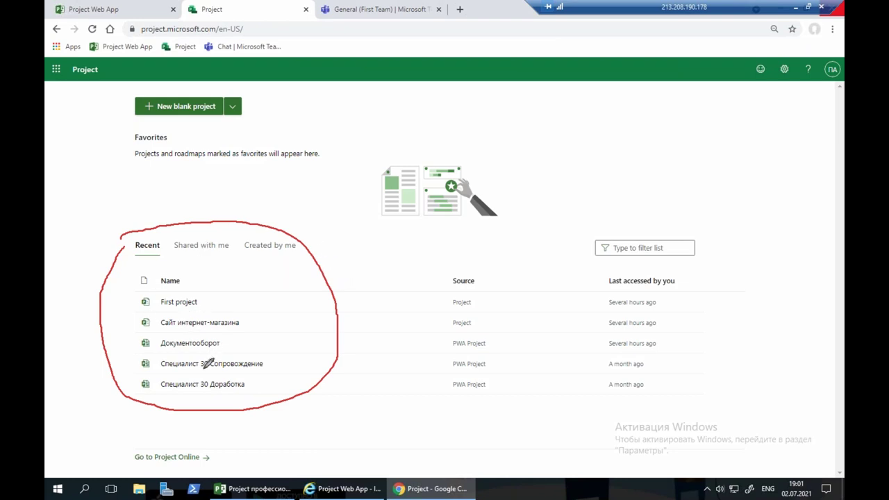
pyautogui.click(200, 247)
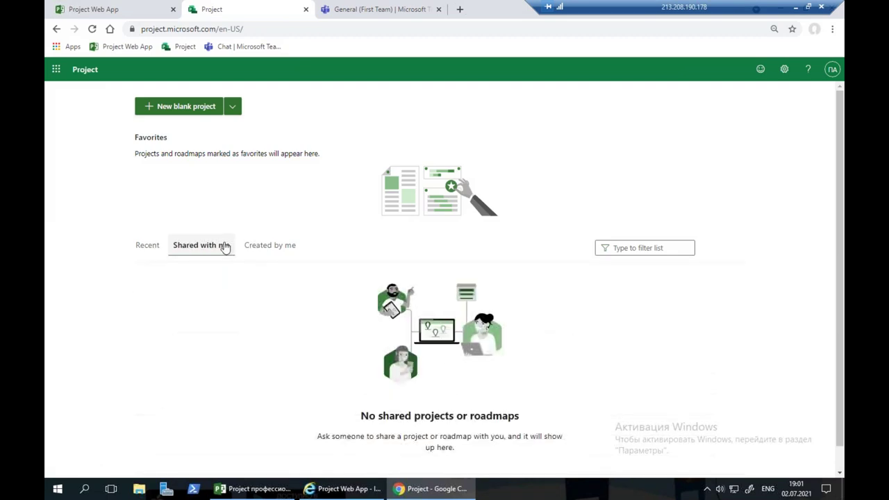
pyautogui.click(279, 248)
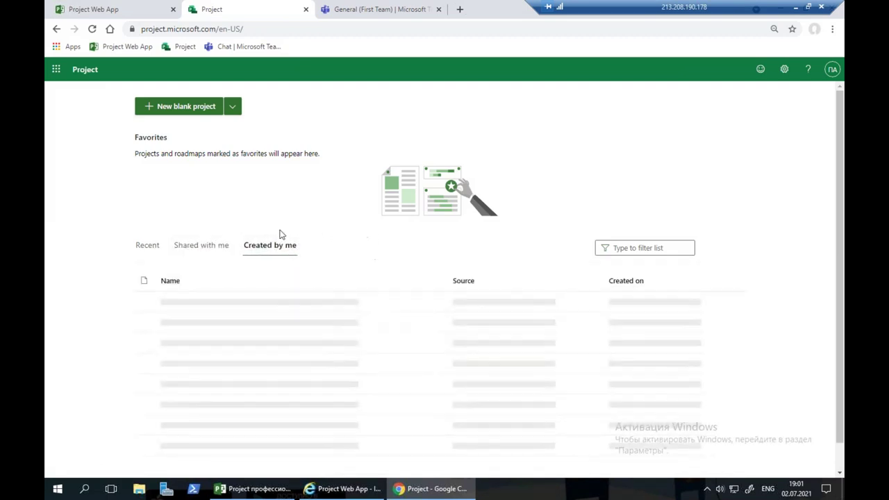
pyautogui.click(147, 249)
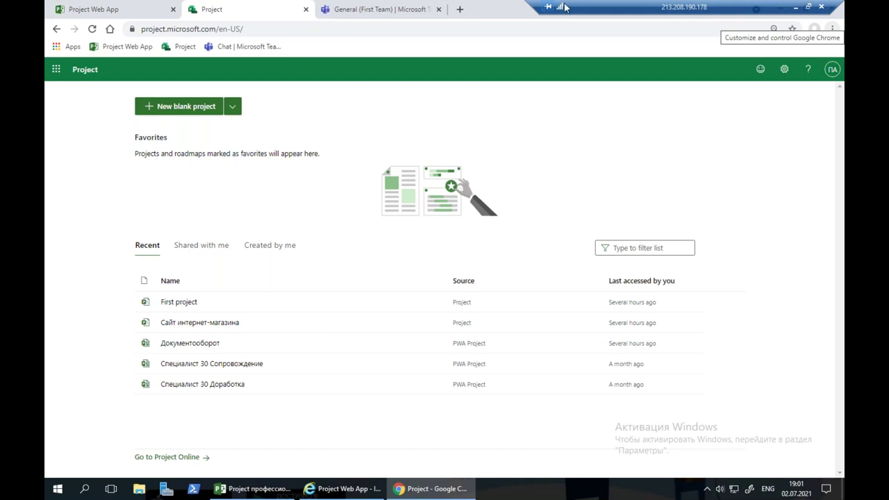
# Examine the Project Web App project center, and circle the two kinds of project icons in the Project home page's Recent list
pyautogui.click(80, 9)
pyautogui.click(76, 174)
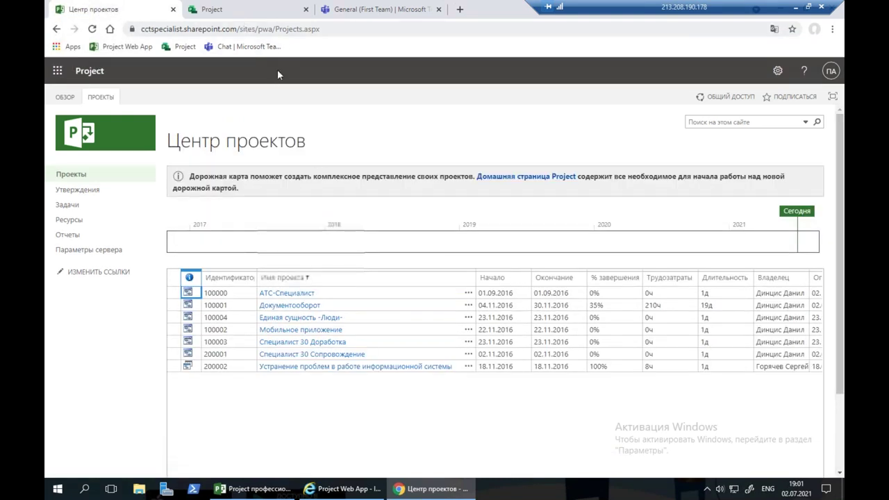
pyautogui.click(258, 11)
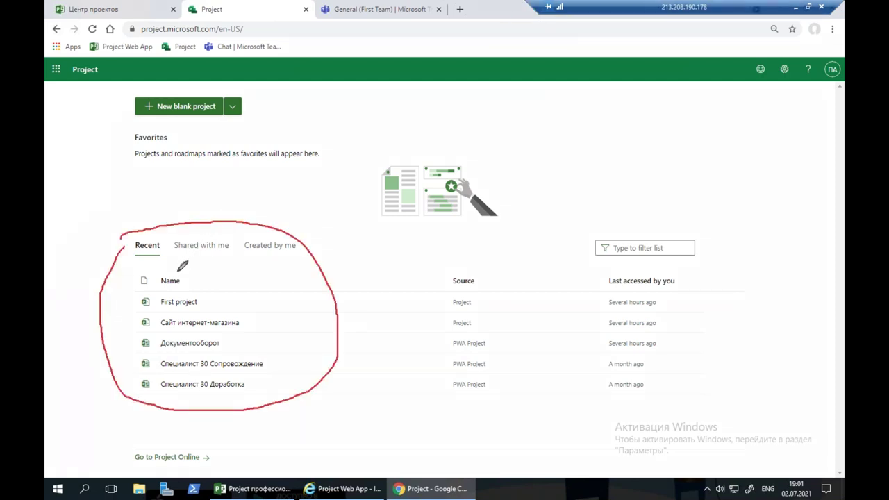
pyautogui.moveTo(147, 293)
pyautogui.mouseDown()
pyautogui.moveTo(137, 301)
pyautogui.moveTo(163, 316)
pyautogui.moveTo(146, 294)
pyautogui.mouseUp()
pyautogui.moveTo(143, 338)
pyautogui.mouseDown()
pyautogui.moveTo(132, 385)
pyautogui.moveTo(165, 347)
pyautogui.moveTo(146, 338)
pyautogui.mouseUp()
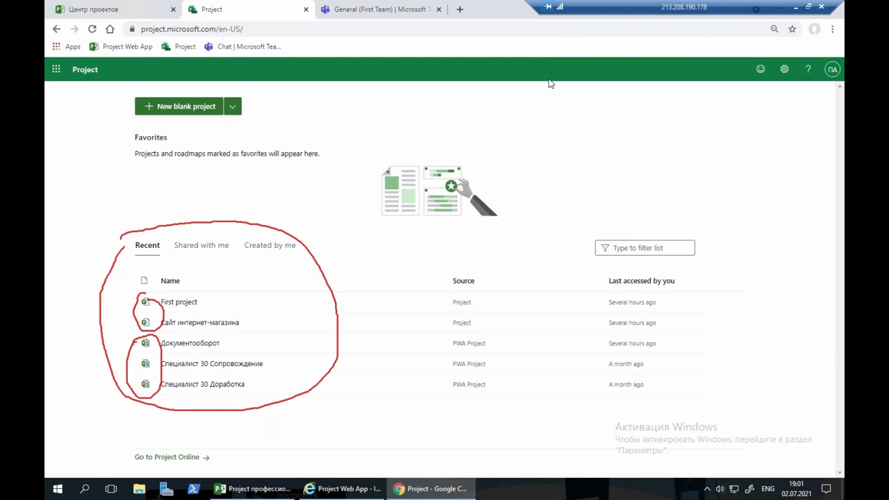
pyautogui.press('Escape')
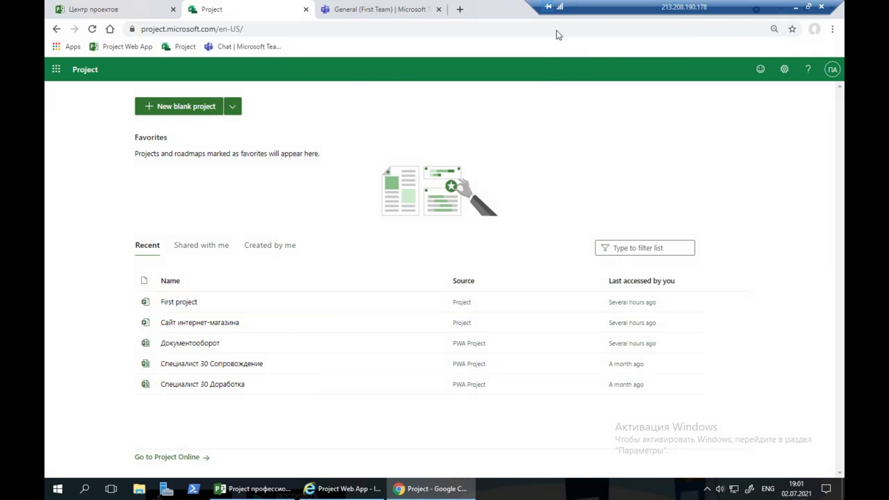
# Create a new blank project and name it "Внедрение СУП"
pyautogui.click(233, 107)
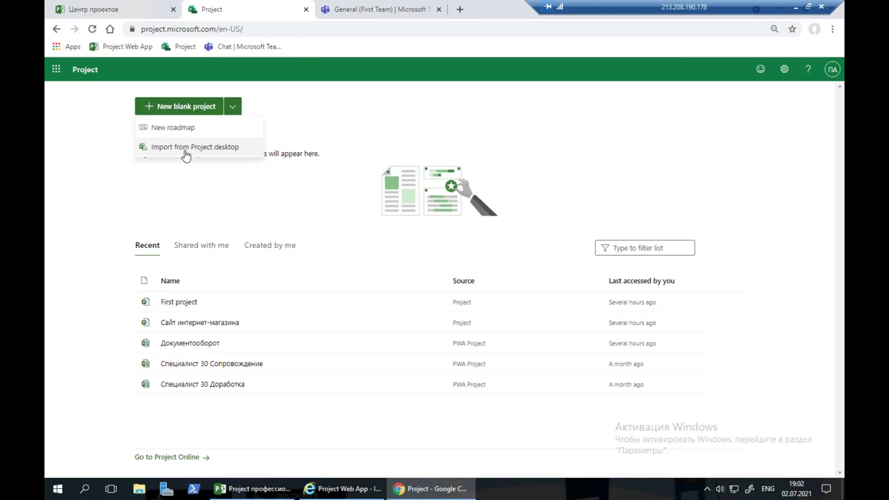
pyautogui.click(393, 104)
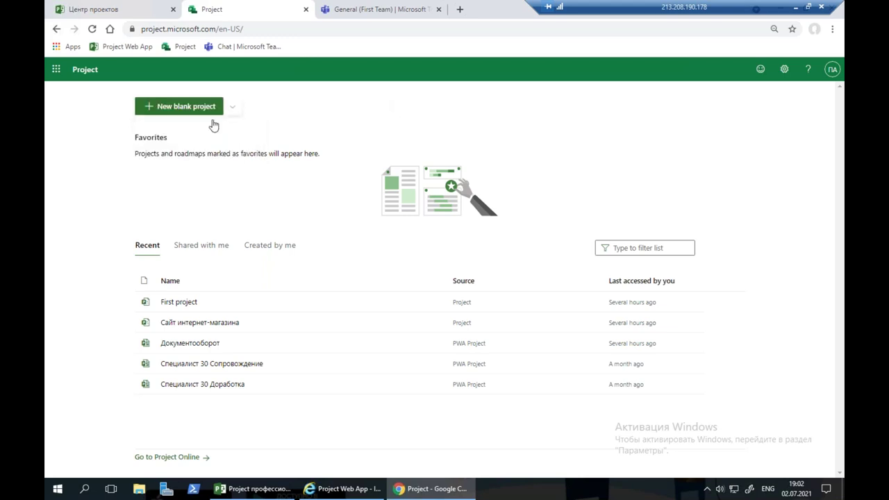
pyautogui.click(185, 109)
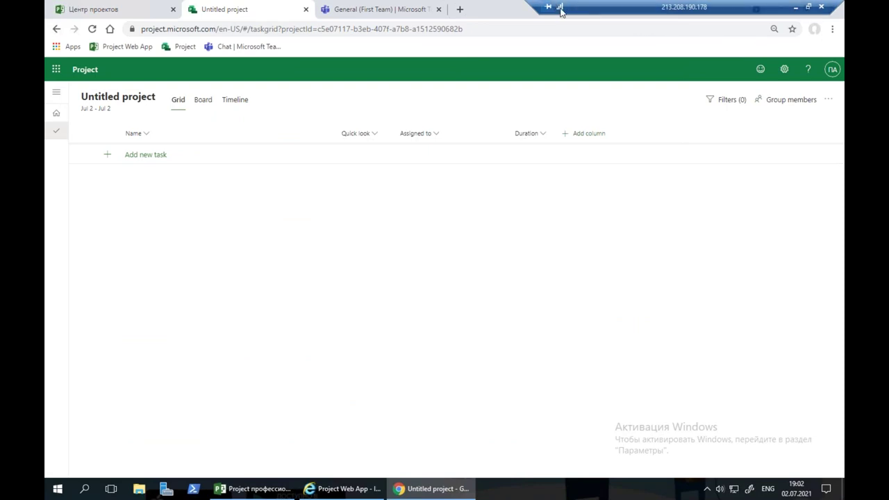
pyautogui.click(119, 102)
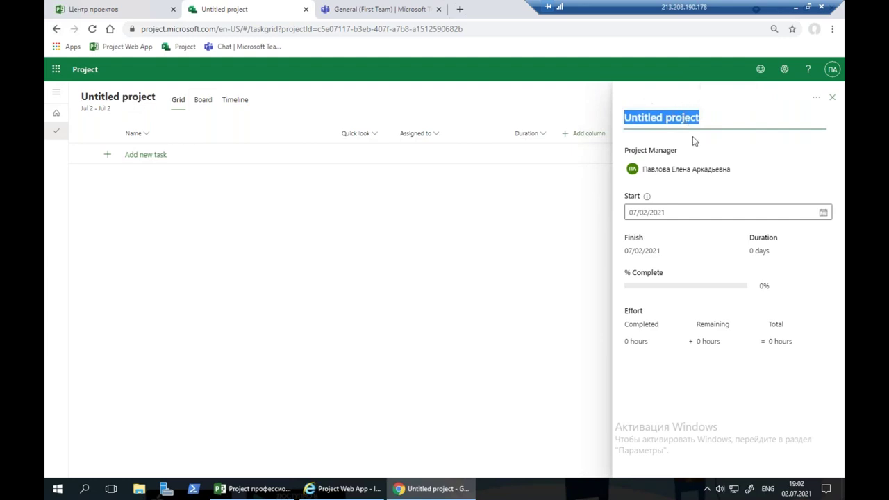
pyautogui.hotkey('alt', 'shift')
pyautogui.write('Внедрение СУП')
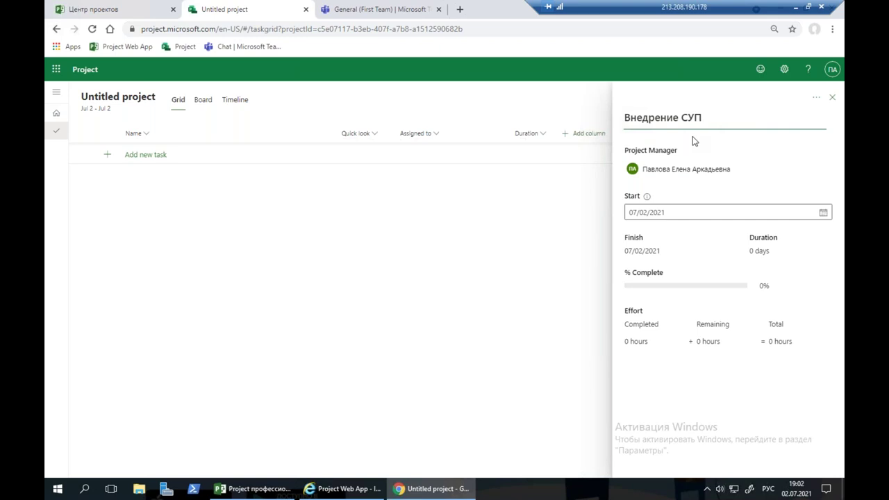
pyautogui.press('Tab')
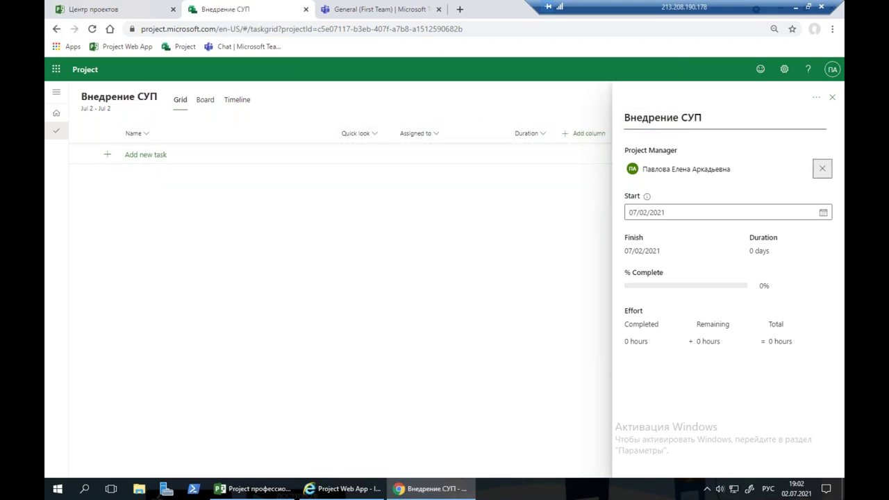
pyautogui.click(831, 97)
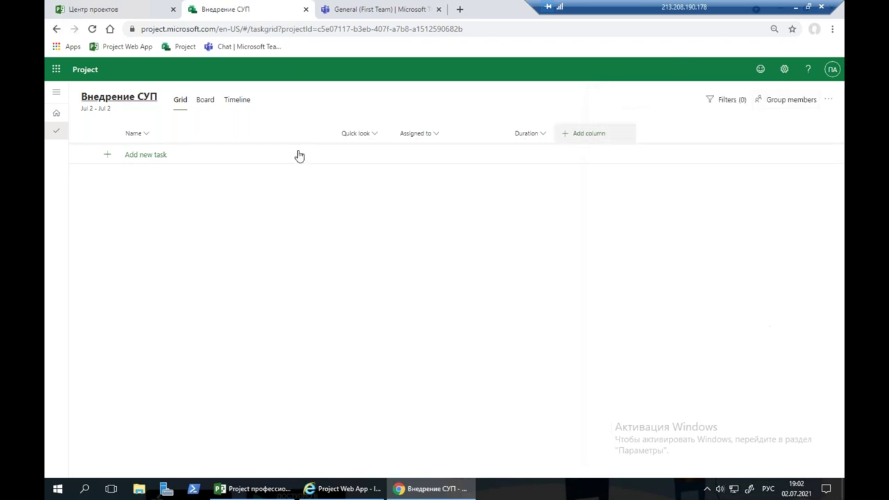
# Add a first task named "Принятие решения" to the project grid
pyautogui.click(160, 158)
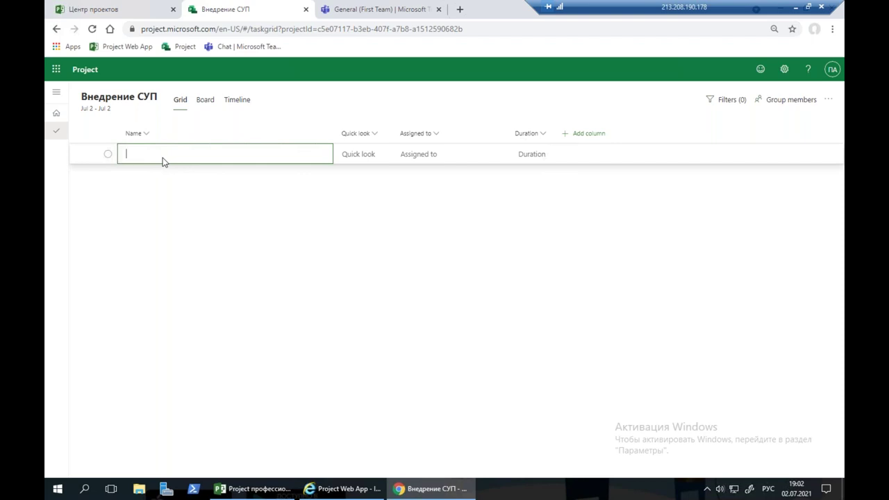
pyautogui.write('Принятие решения')
pyautogui.press('Return')
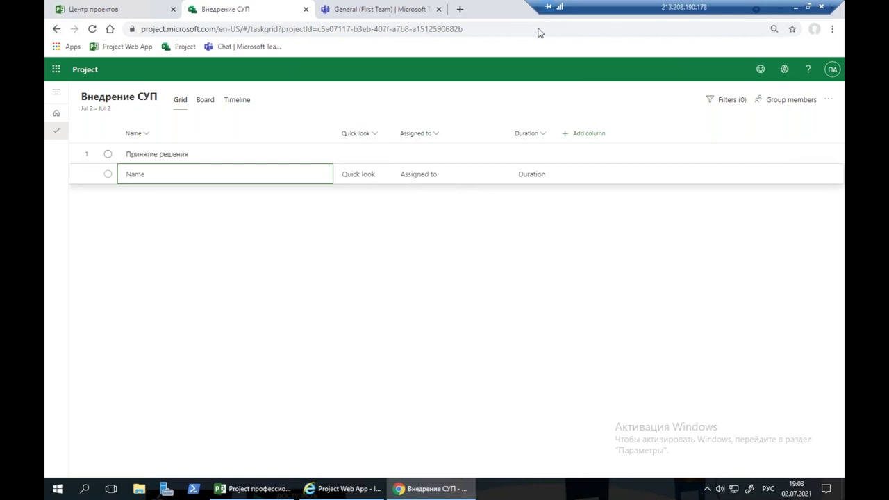
# Point out the project's views and the grid's default columns, and look through the additional columns available
pyautogui.moveTo(241, 81)
pyautogui.mouseDown()
pyautogui.moveTo(168, 94)
pyautogui.moveTo(218, 117)
pyautogui.moveTo(266, 83)
pyautogui.moveTo(244, 81)
pyautogui.mouseUp()
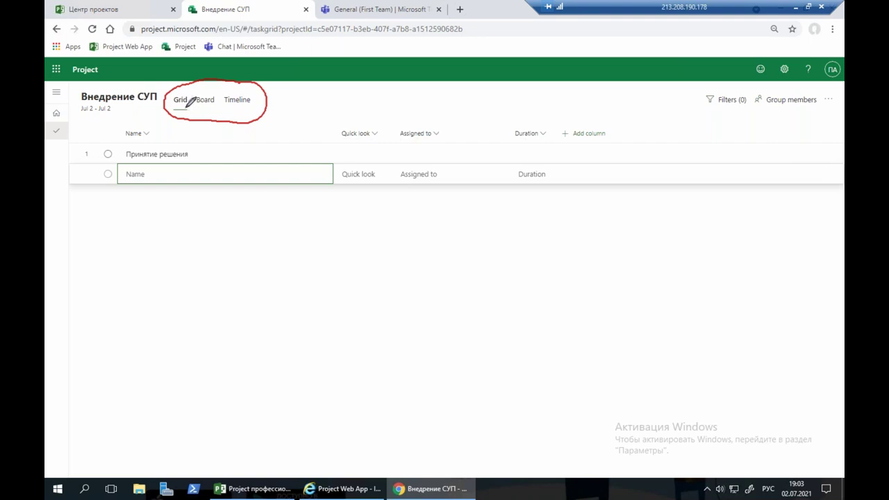
pyautogui.press('e')
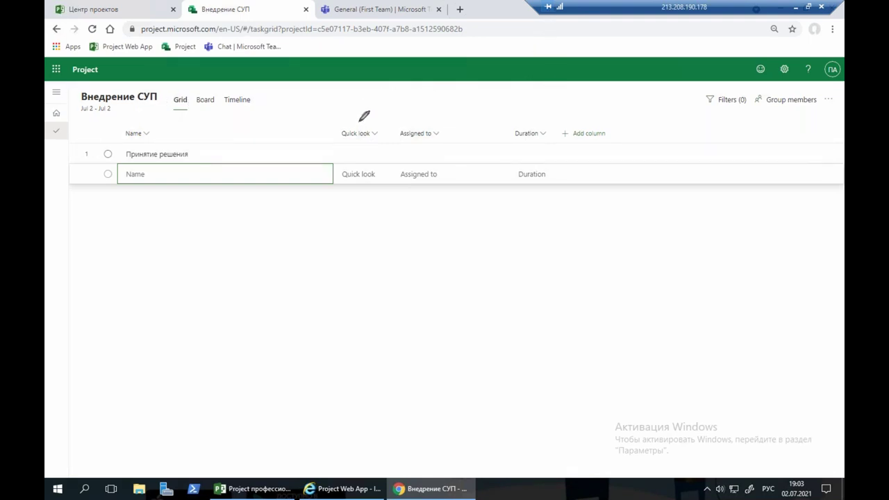
pyautogui.moveTo(359, 114)
pyautogui.mouseDown()
pyautogui.moveTo(327, 128)
pyautogui.moveTo(367, 176)
pyautogui.moveTo(373, 123)
pyautogui.moveTo(389, 142)
pyautogui.moveTo(461, 123)
pyautogui.moveTo(442, 113)
pyautogui.mouseUp()
pyautogui.moveTo(525, 113)
pyautogui.mouseDown()
pyautogui.moveTo(523, 195)
pyautogui.moveTo(539, 118)
pyautogui.mouseUp()
pyautogui.press('Escape')
pyautogui.click(589, 134)
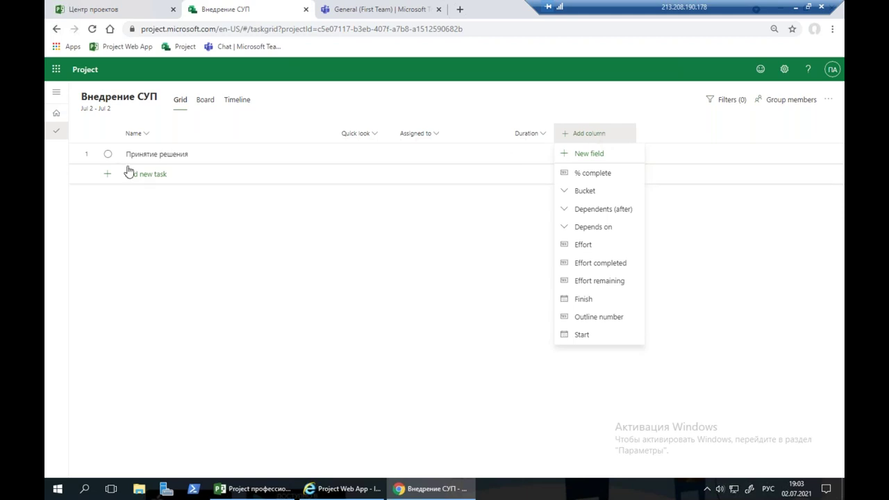
# Set the duration of the task "Принятие решения" to 0 days
pyautogui.click(528, 155)
pyautogui.write('0')
pyautogui.press('Return')
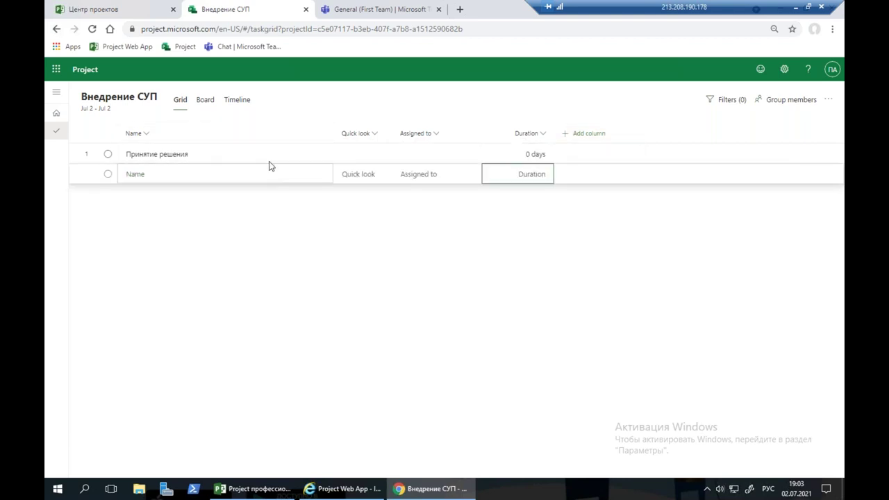
# Add three more tasks named "Методология", "Регламенты" and "Шаблоны" below "Принятие решения"
pyautogui.click(201, 177)
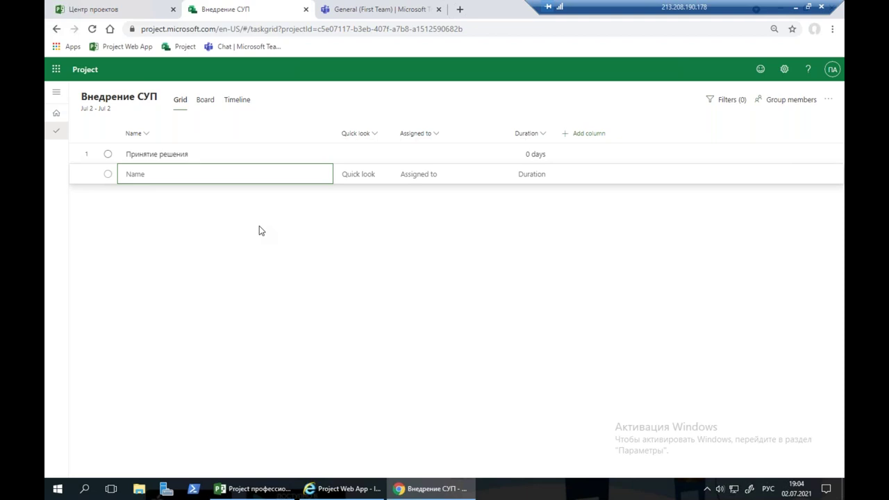
pyautogui.write('Методология')
pyautogui.press('Return')
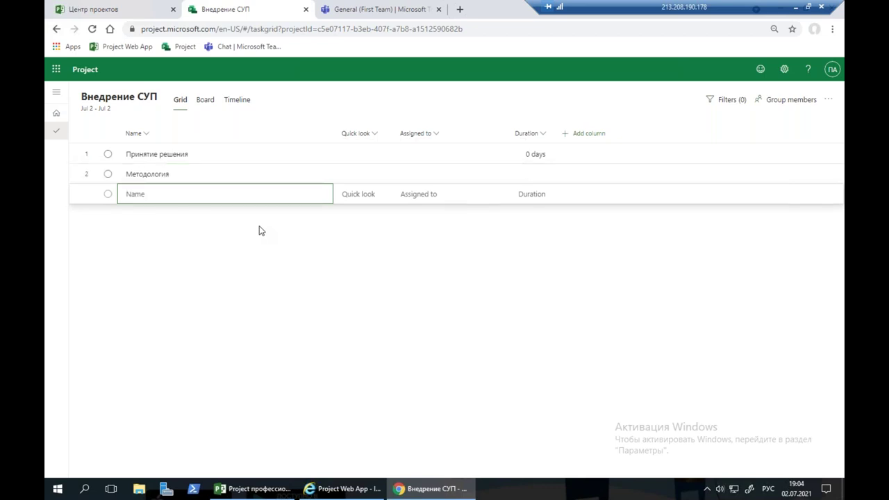
pyautogui.write('Регламенты')
pyautogui.press('Return')
pyautogui.write('Щаблоны')
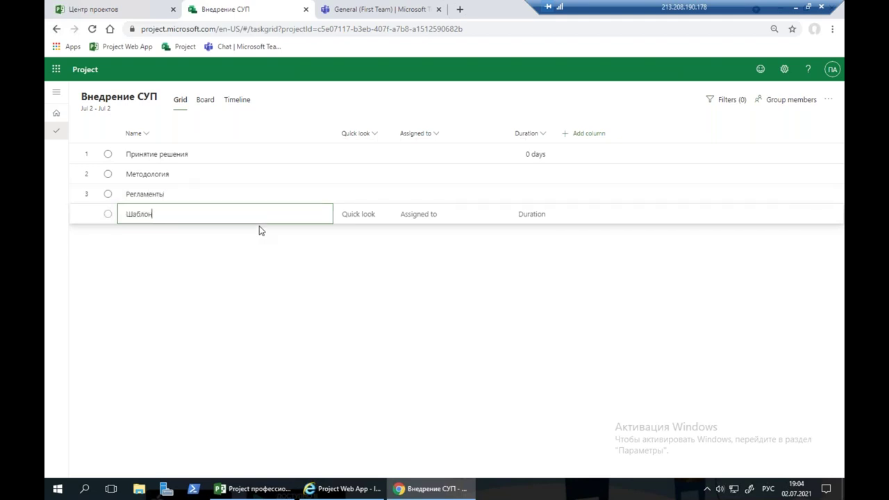
pyautogui.press('Return')
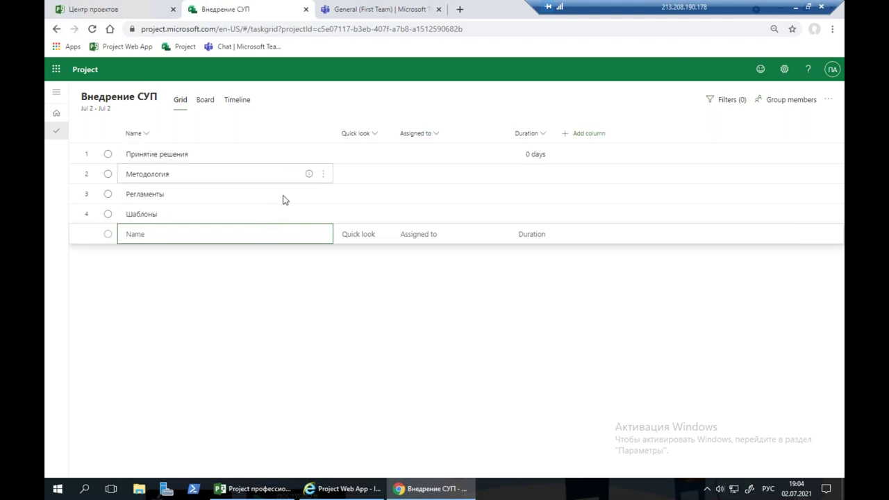
# Make the tasks "Регламенты" and "Шаблоны" subtasks of "Методология", and show the options for "Шаблоны"
pyautogui.click(323, 196)
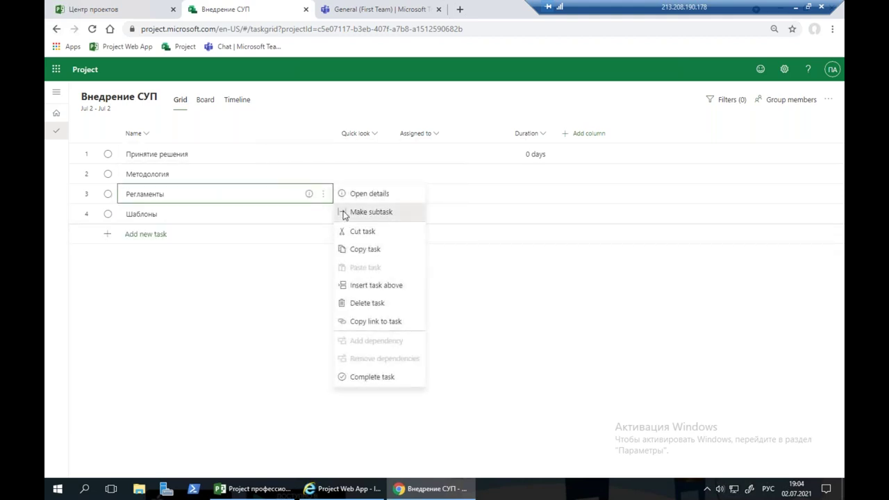
pyautogui.click(344, 213)
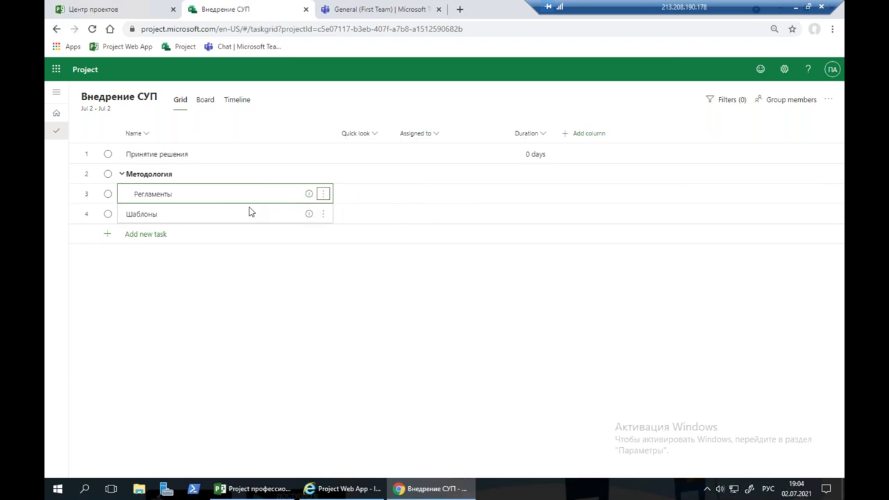
pyautogui.click(323, 214)
pyautogui.click(342, 233)
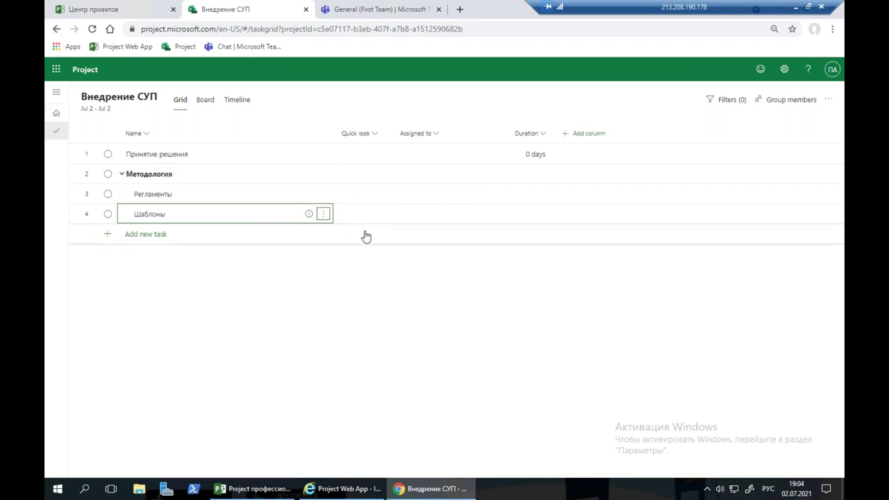
pyautogui.click(323, 215)
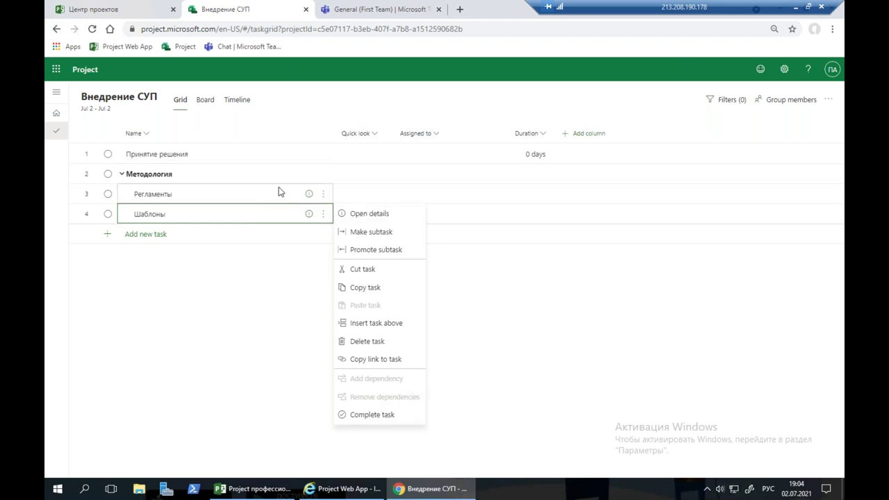
# Add the "Depends on" column to the grid and make the task "Шаблоны" depend on "Регламенты"
pyautogui.click(601, 149)
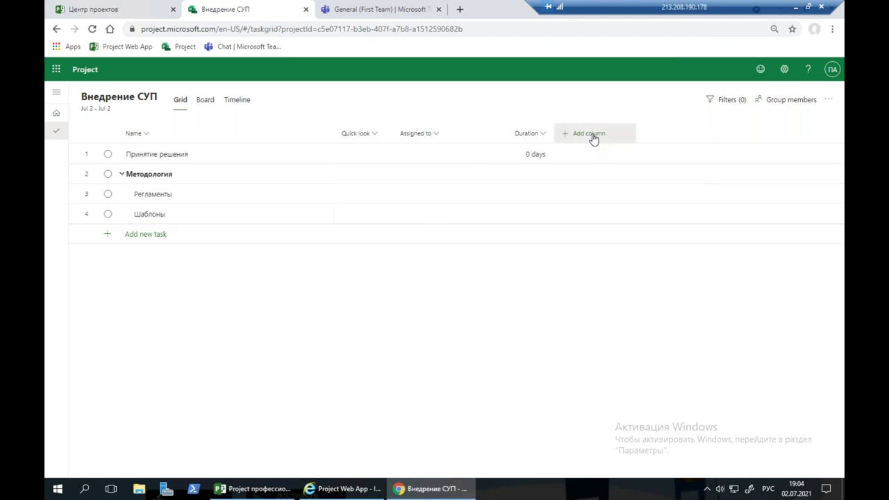
pyautogui.click(591, 134)
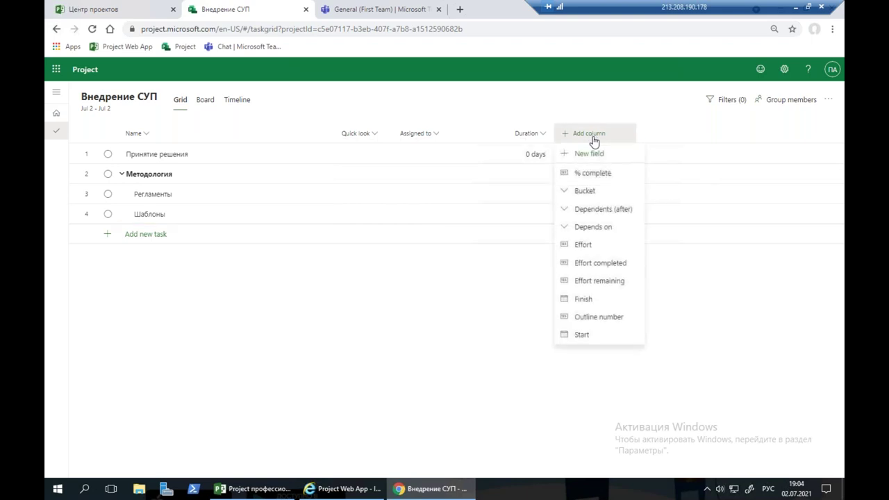
pyautogui.click(587, 228)
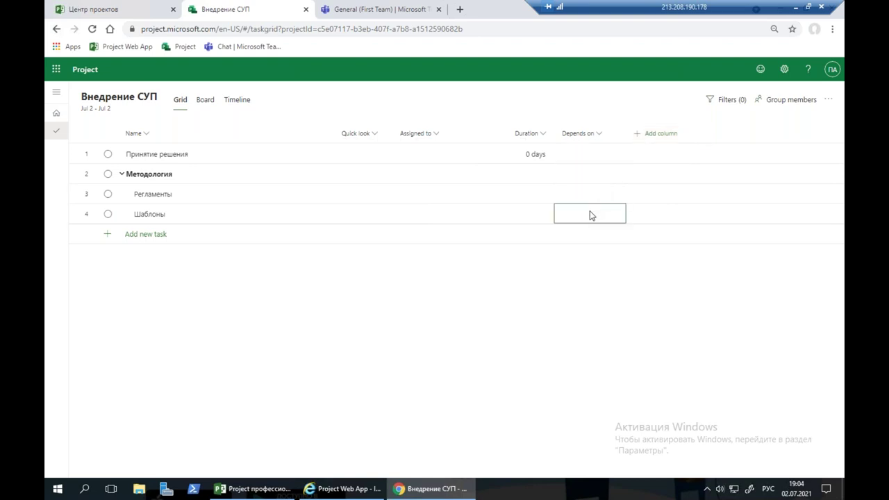
pyautogui.click(587, 216)
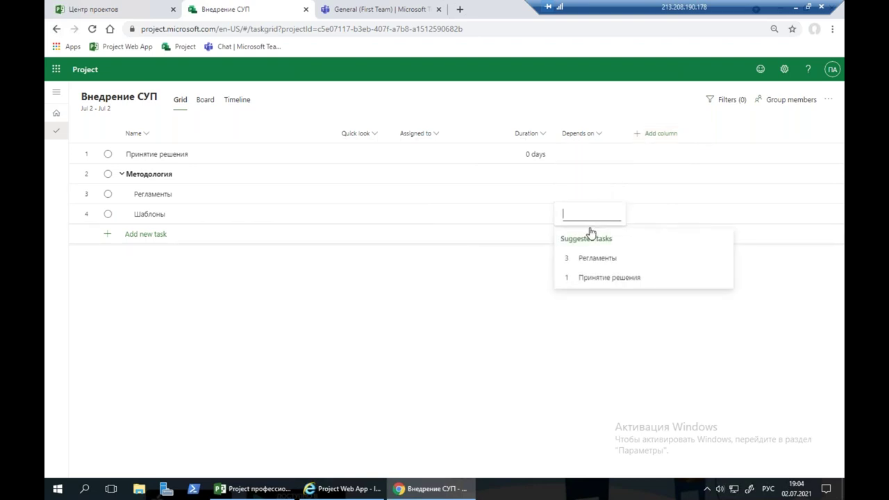
pyautogui.click(597, 259)
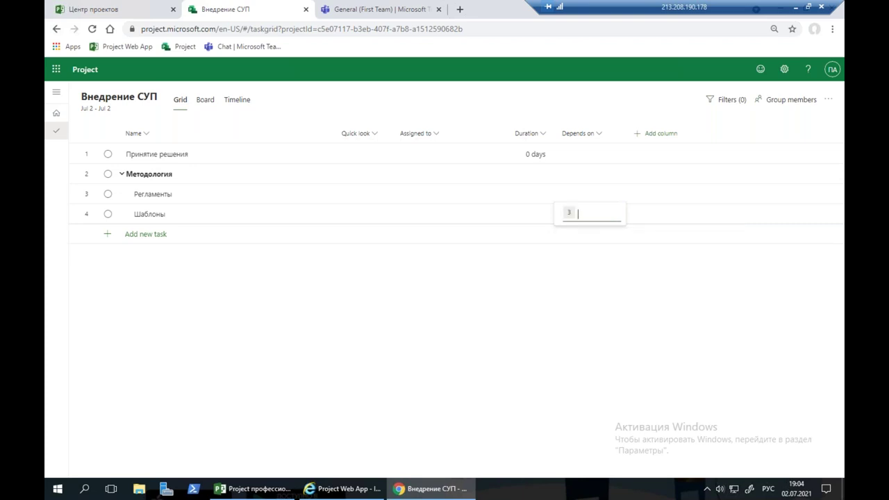
# Set the duration of the task "Шаблоны" to 10 days
pyautogui.click(536, 215)
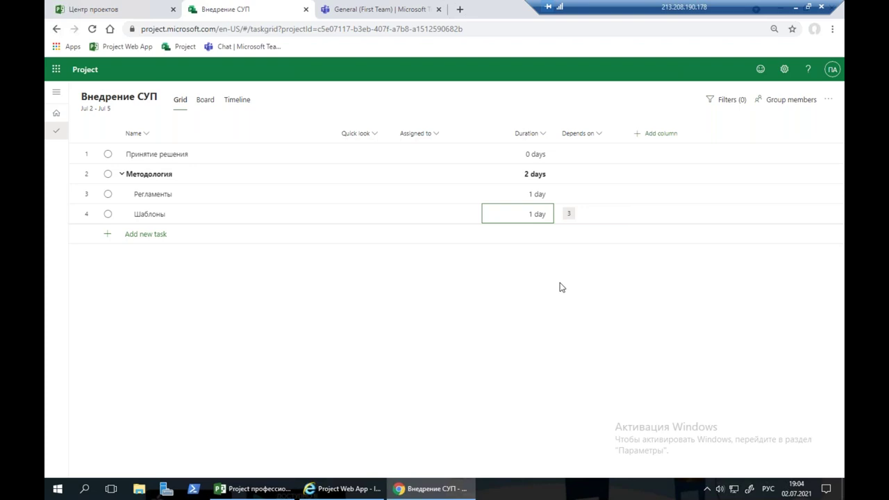
pyautogui.write('10')
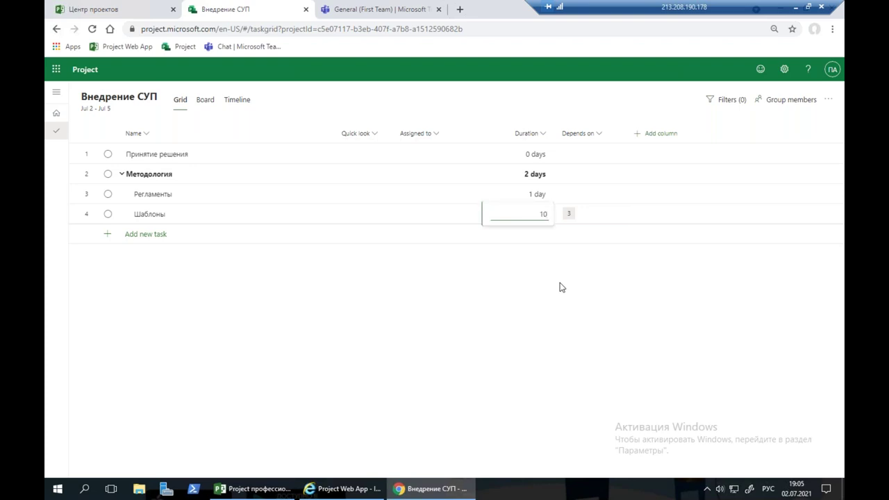
pyautogui.press('Return')
# Assign the suggested team member to the task "Шаблоны"
pyautogui.click(461, 217)
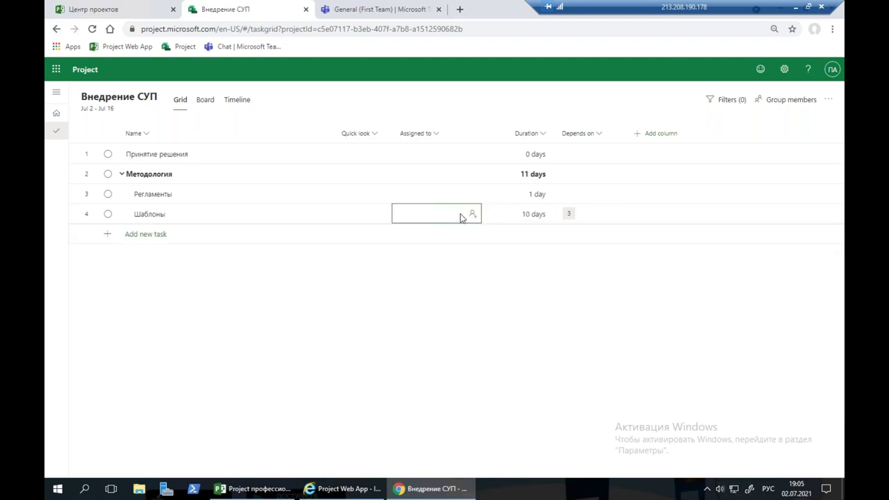
pyautogui.click(472, 215)
pyautogui.click(461, 277)
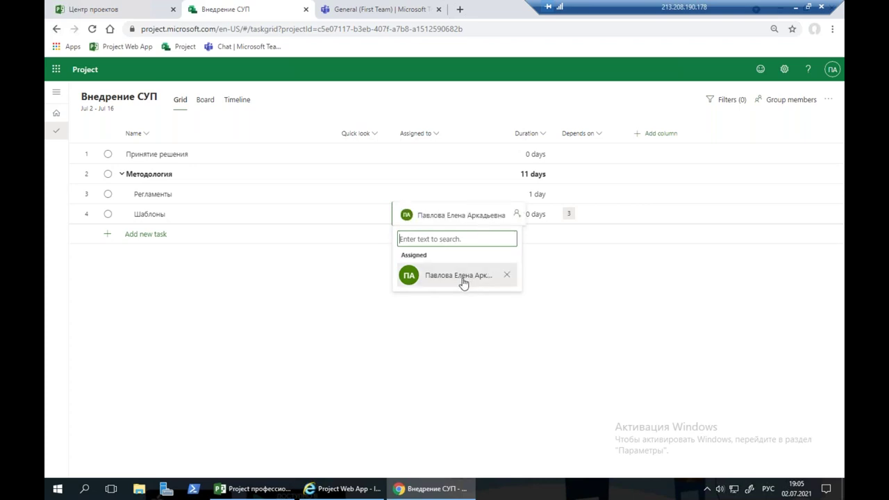
pyautogui.click(625, 278)
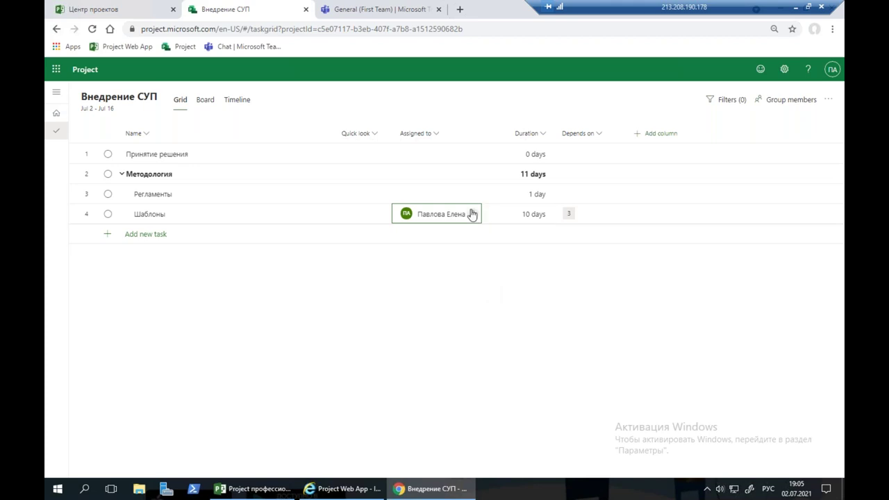
# Return to the Project home page and reopen the project "Внедрение СУП" in the Russian interface
pyautogui.click(183, 47)
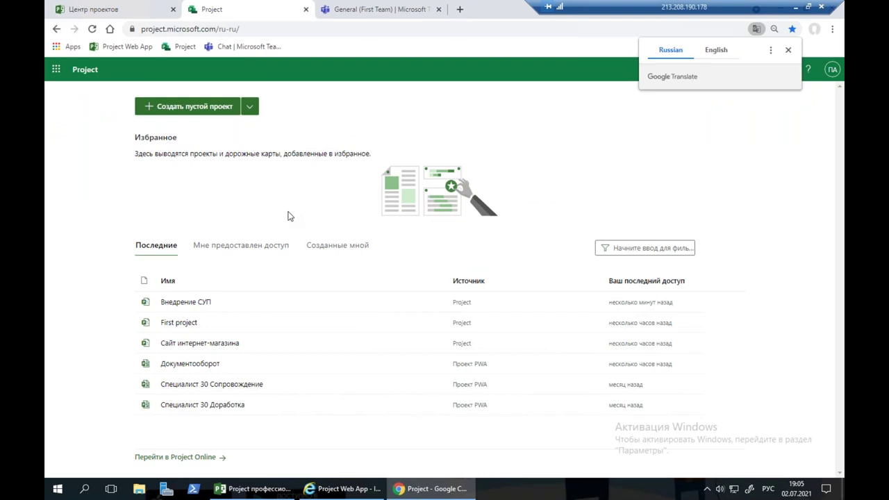
pyautogui.click(199, 303)
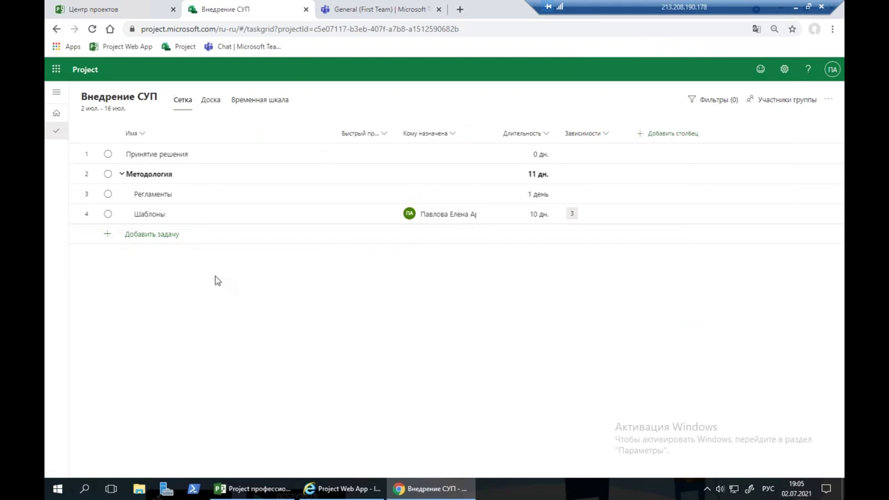
# Open the project "First project" from the Project home page and point out its three views
pyautogui.click(179, 46)
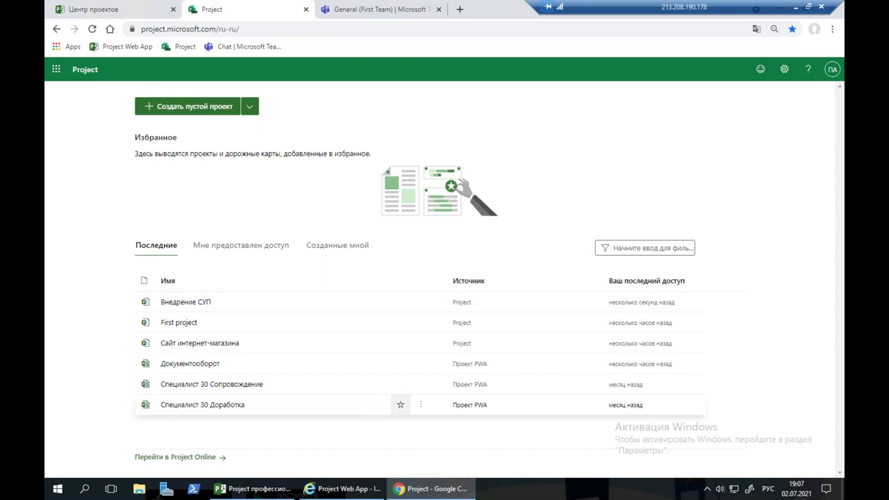
pyautogui.click(182, 324)
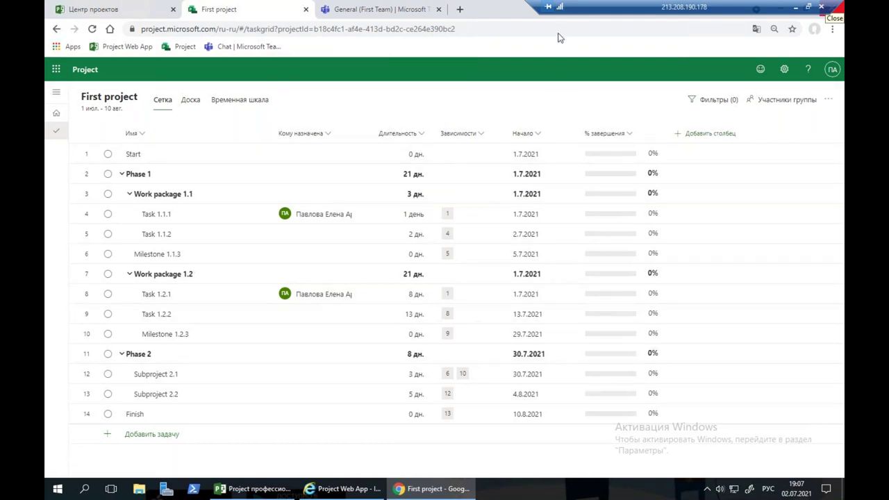
pyautogui.moveTo(170, 82)
pyautogui.mouseDown()
pyautogui.moveTo(199, 115)
pyautogui.moveTo(284, 82)
pyautogui.moveTo(177, 78)
pyautogui.mouseUp()
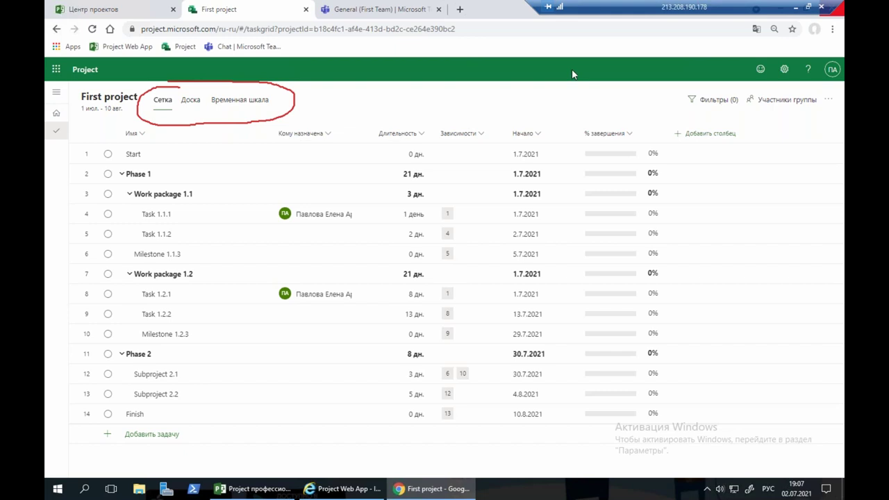
# Show the board of "First project" grouped by "Ход выполнения" and point out its three progress columns
pyautogui.click(191, 102)
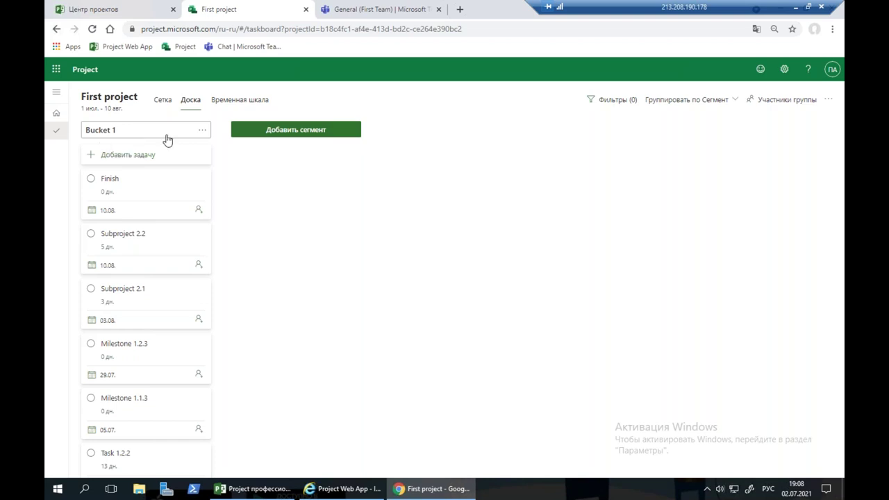
pyautogui.click(731, 104)
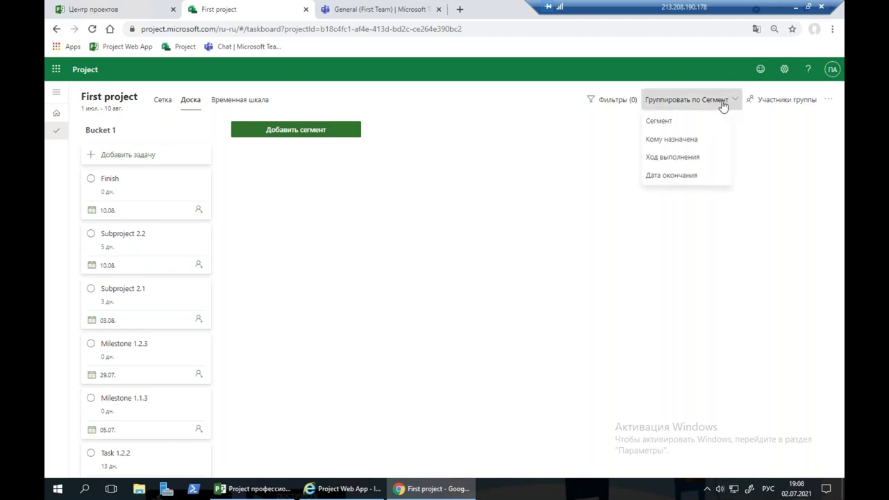
pyautogui.click(676, 162)
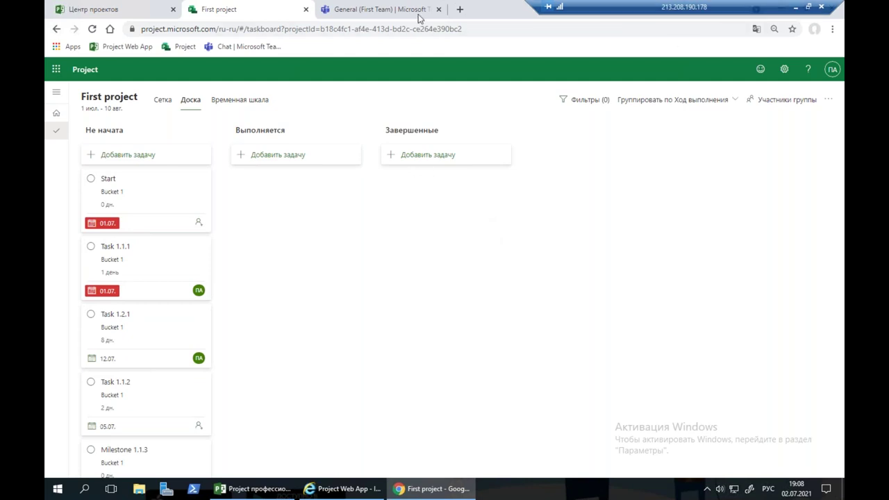
pyautogui.moveTo(94, 118)
pyautogui.mouseDown()
pyautogui.moveTo(79, 134)
pyautogui.moveTo(134, 116)
pyautogui.mouseUp()
pyautogui.moveTo(246, 113)
pyautogui.mouseDown()
pyautogui.moveTo(324, 115)
pyautogui.moveTo(274, 112)
pyautogui.mouseUp()
pyautogui.moveTo(421, 101)
pyautogui.mouseDown()
pyautogui.moveTo(454, 141)
pyautogui.moveTo(418, 109)
pyautogui.mouseUp()
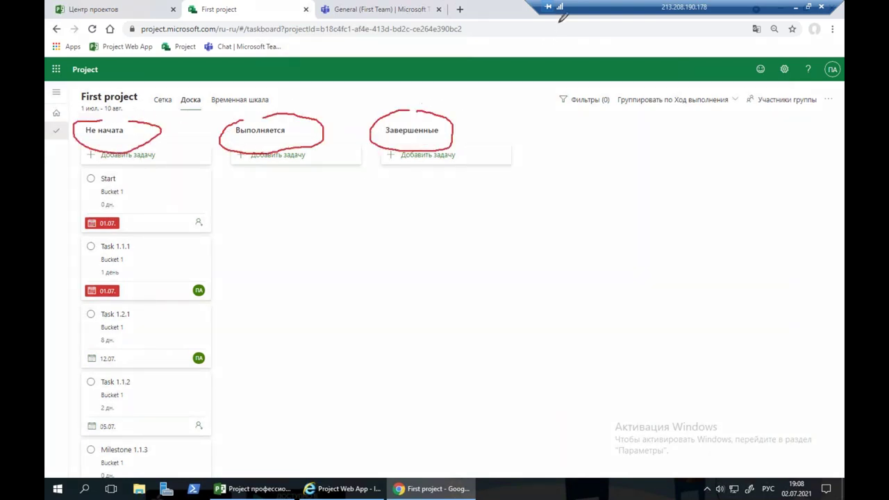
pyautogui.press('Escape')
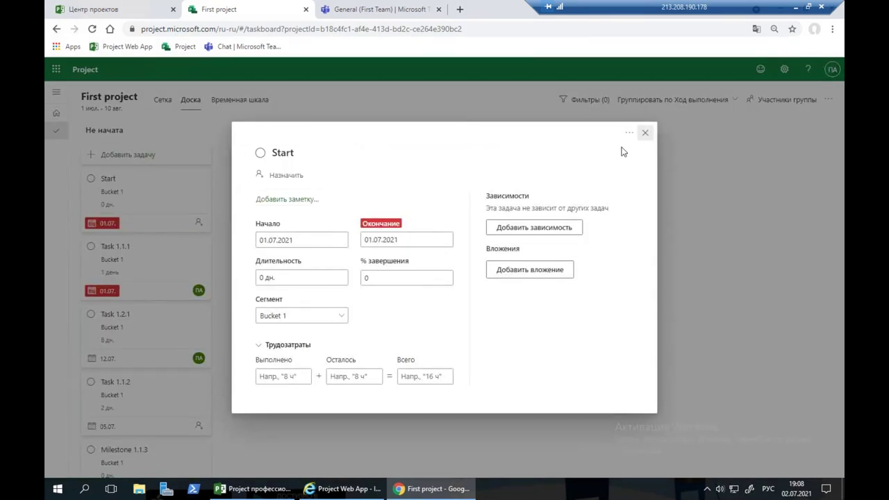
# Move the cards "Start", "Task 1.1.1" and "Task 1.2.1" from "Не начата" to "Выполняется"
pyautogui.click(88, 209)
pyautogui.moveTo(132, 177); pyautogui.dragTo(301, 194)
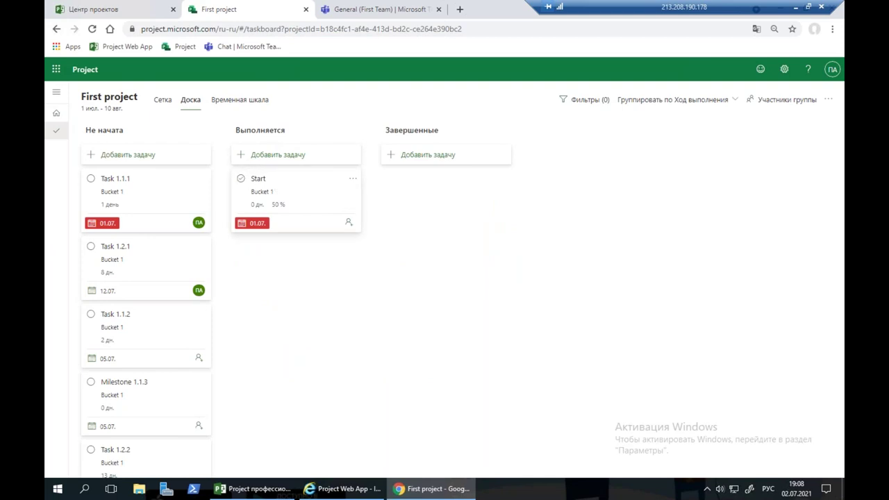
pyautogui.moveTo(160, 180); pyautogui.dragTo(306, 339)
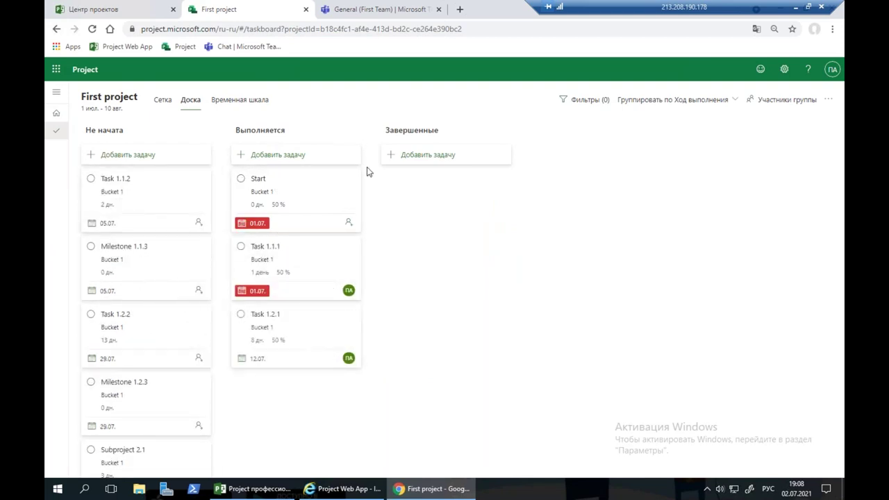
# Examine the completion percentages of the started tasks in the grid view and point them out
pyautogui.click(165, 101)
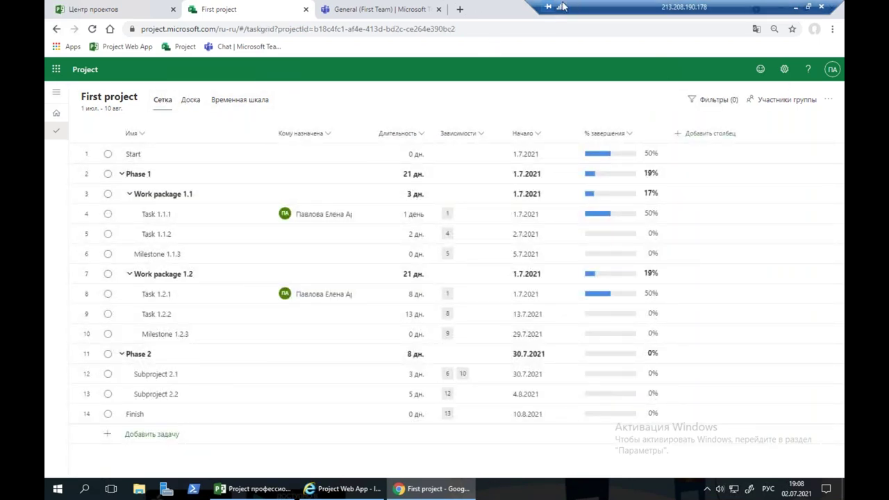
pyautogui.moveTo(633, 119)
pyautogui.mouseDown()
pyautogui.moveTo(582, 149)
pyautogui.moveTo(650, 207)
pyautogui.moveTo(671, 123)
pyautogui.moveTo(606, 122)
pyautogui.mouseUp()
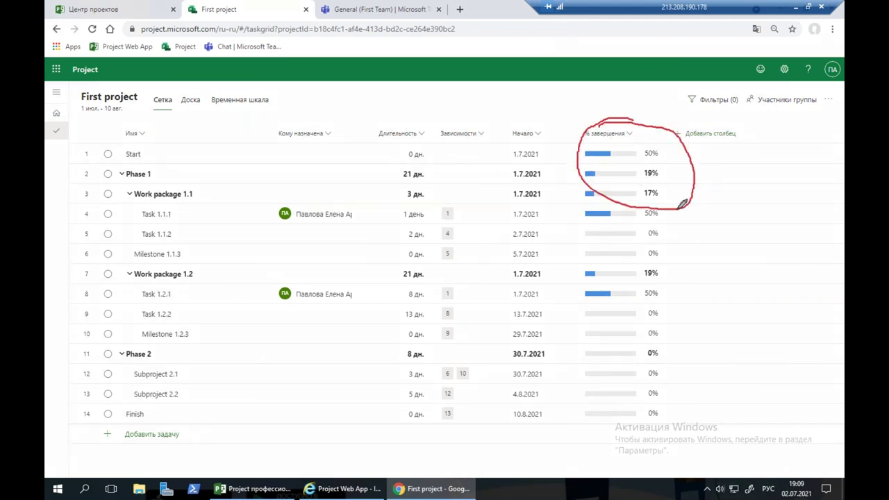
pyautogui.press('Escape')
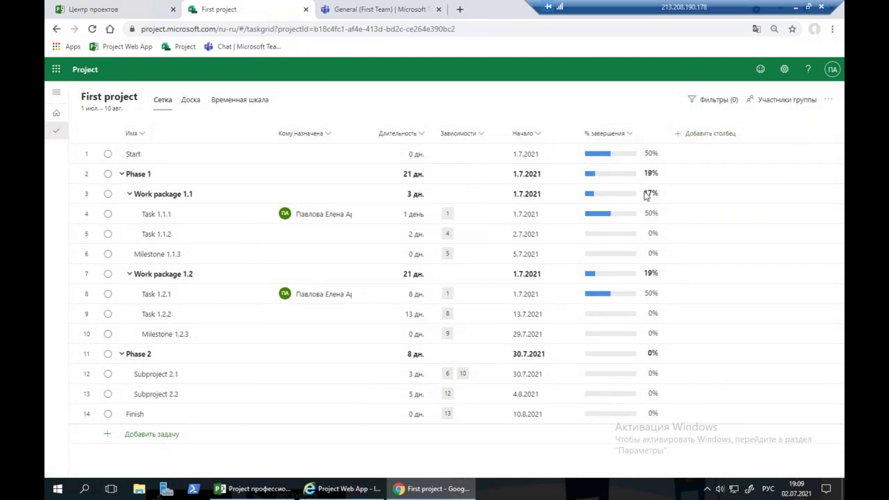
pyautogui.hotkey('ctrl', '2')
pyautogui.moveTo(660, 140)
pyautogui.mouseDown()
pyautogui.moveTo(646, 144)
pyautogui.moveTo(655, 136)
pyautogui.mouseUp()
pyautogui.moveTo(650, 200)
pyautogui.mouseDown()
pyautogui.moveTo(669, 225)
pyautogui.moveTo(646, 209)
pyautogui.mouseUp()
pyautogui.moveTo(656, 279)
pyautogui.mouseDown()
pyautogui.moveTo(640, 279)
pyautogui.moveTo(666, 278)
pyautogui.mouseUp()
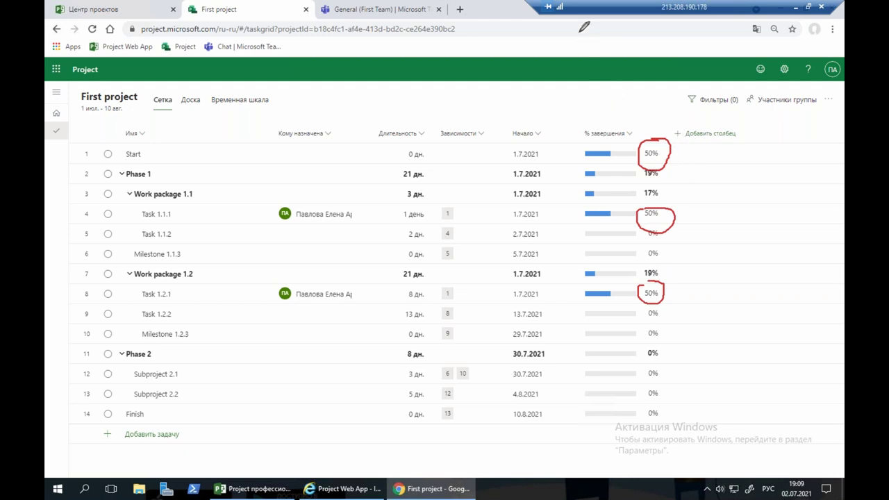
pyautogui.press('Escape')
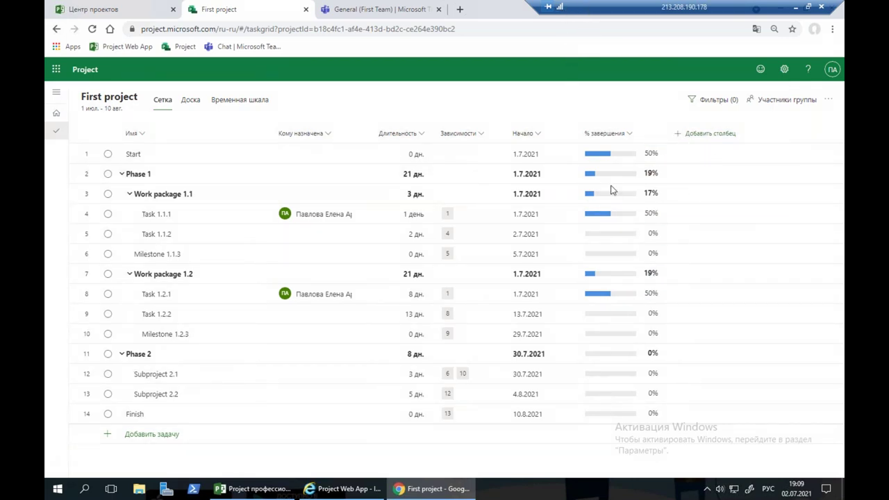
# Move the cards "Start" and "Task 1.1.1" on the board from "Выполняется" to "Завершенные"
pyautogui.click(190, 100)
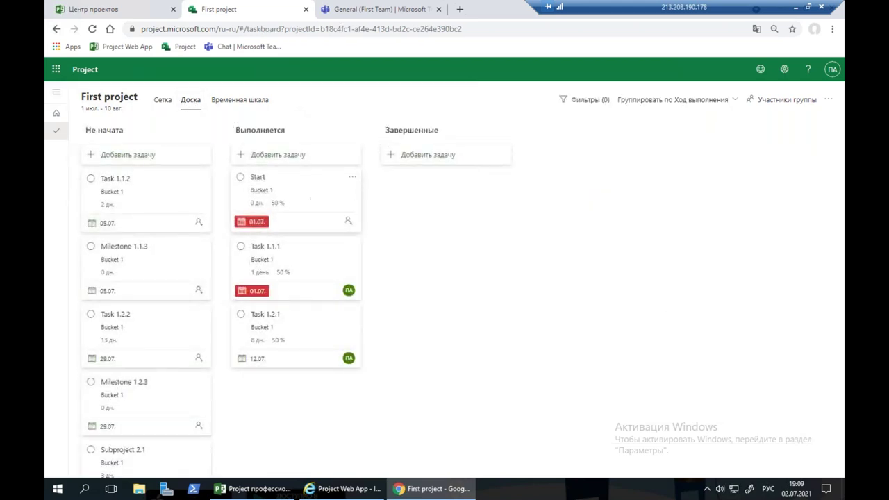
pyautogui.moveTo(353, 181); pyautogui.dragTo(464, 207)
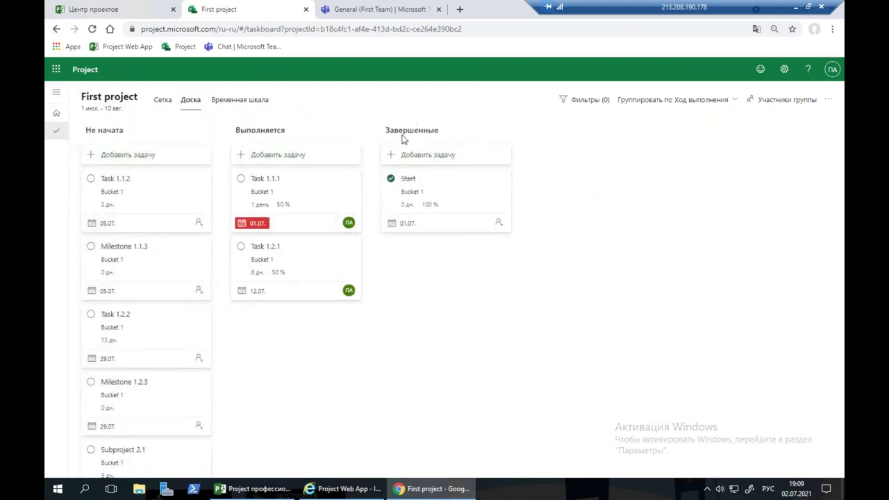
pyautogui.moveTo(292, 191); pyautogui.dragTo(445, 263)
# Point out in the grid view the completion marks and percentages of "Start" and "Task 1.1.1"
pyautogui.click(162, 102)
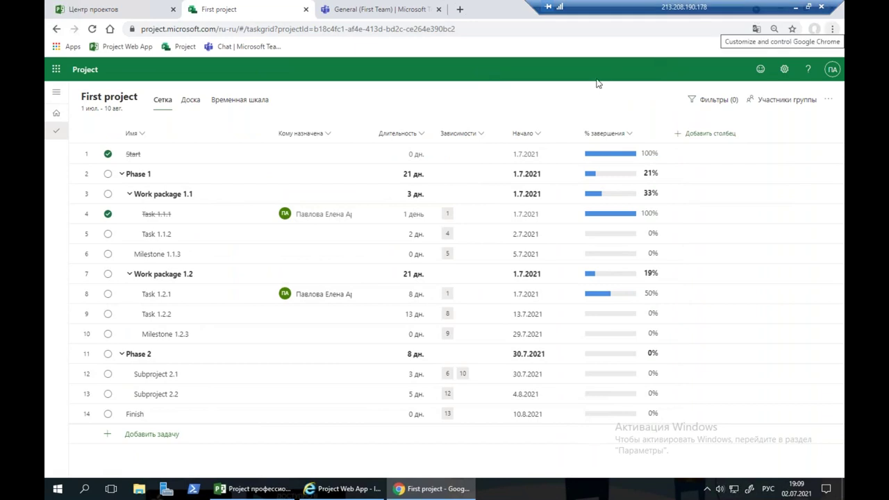
pyautogui.moveTo(139, 135)
pyautogui.mouseDown()
pyautogui.moveTo(95, 144)
pyautogui.moveTo(144, 161)
pyautogui.moveTo(119, 133)
pyautogui.mouseUp()
pyautogui.moveTo(123, 200)
pyautogui.mouseDown()
pyautogui.moveTo(93, 207)
pyautogui.moveTo(177, 224)
pyautogui.moveTo(116, 197)
pyautogui.moveTo(121, 202)
pyautogui.mouseUp()
pyautogui.moveTo(98, 248); pyautogui.dragTo(119, 245)
pyautogui.moveTo(657, 138); pyautogui.dragTo(634, 207)
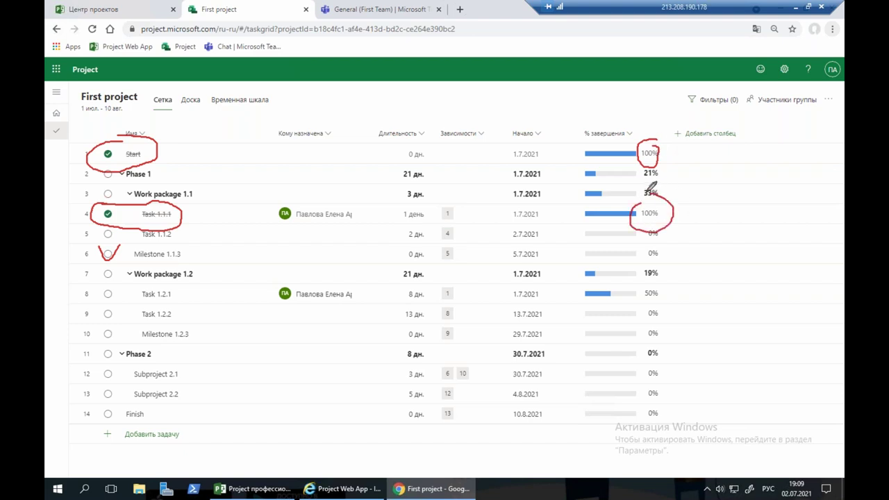
pyautogui.press('e')
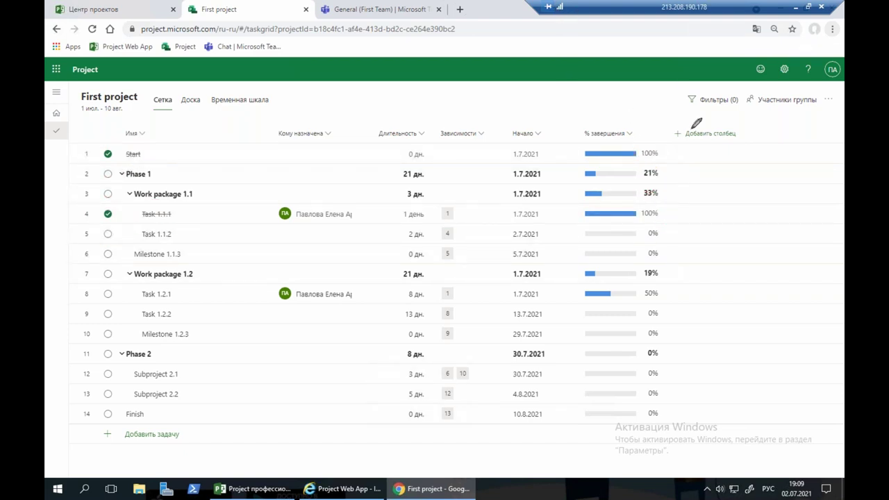
# Move the card "Task 1.1.1" on the board from "Завершенные" back to "Не начата"
pyautogui.click(189, 99)
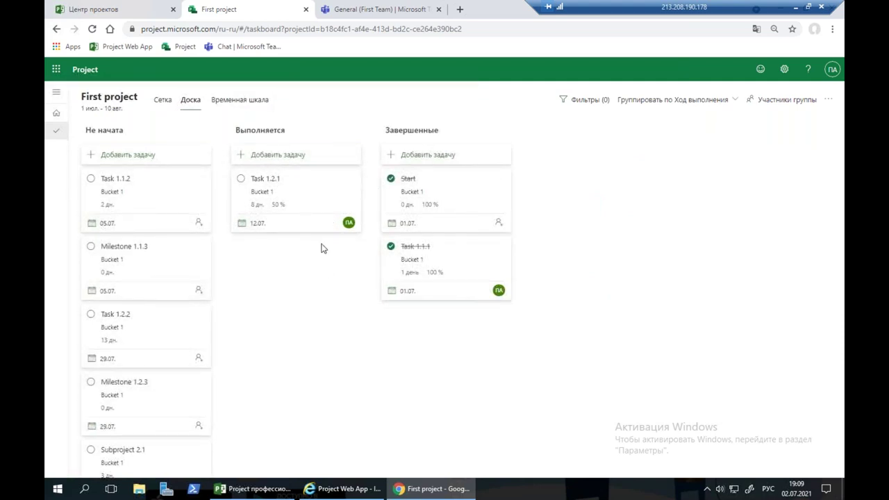
pyautogui.moveTo(452, 252); pyautogui.dragTo(195, 200)
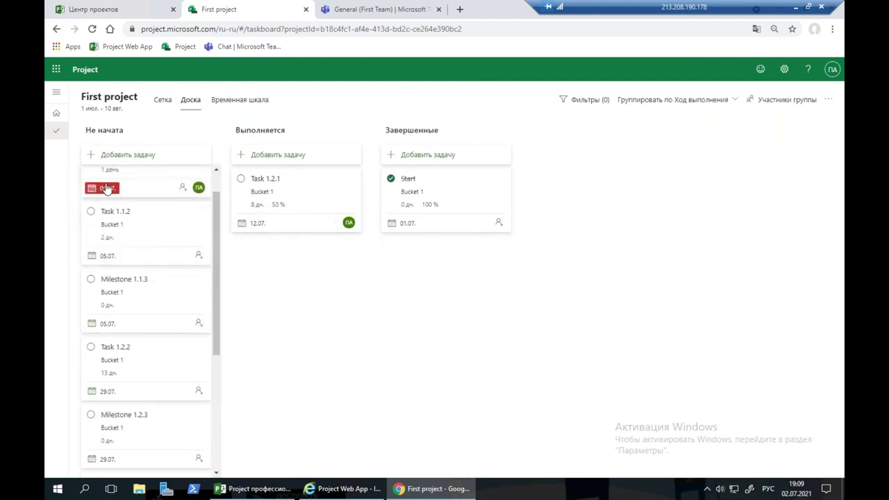
pyautogui.scroll(1, 116, 218)
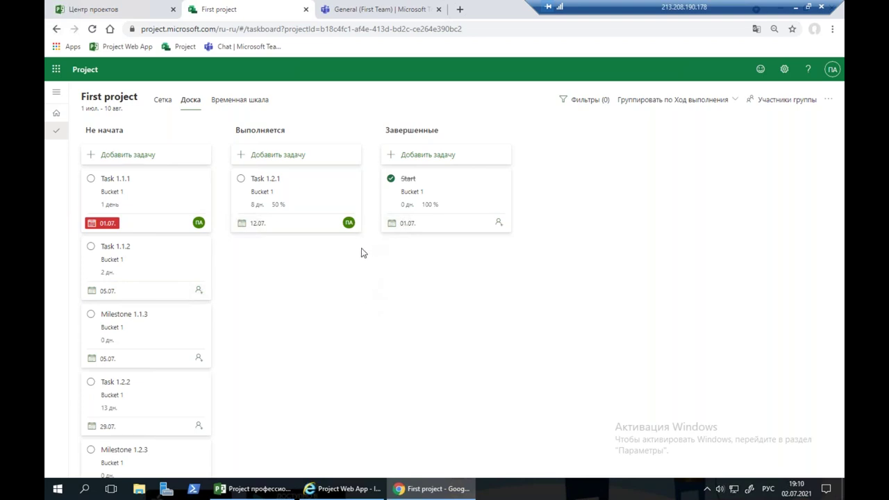
# Move the card "Task 1.1.1" on the board from "Не начата" to "Завершенные"
pyautogui.moveTo(180, 192); pyautogui.dragTo(497, 262)
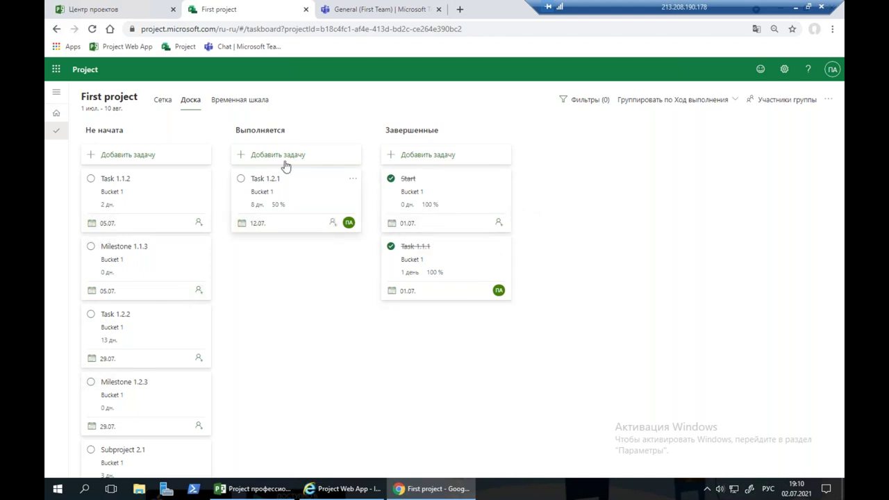
# Circle the start dates of "Task 1.1.1" and "Task 1.2.1" in the grid view, and clear the annotations
pyautogui.click(168, 102)
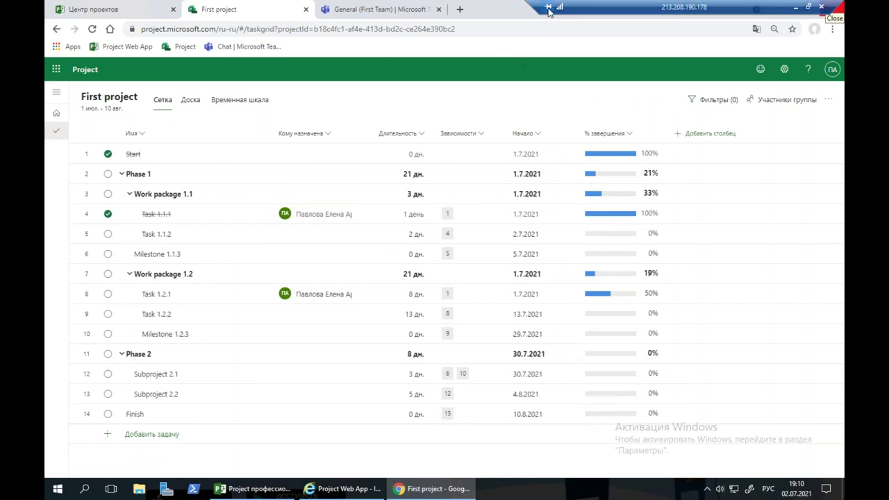
pyautogui.moveTo(529, 202); pyautogui.dragTo(548, 217)
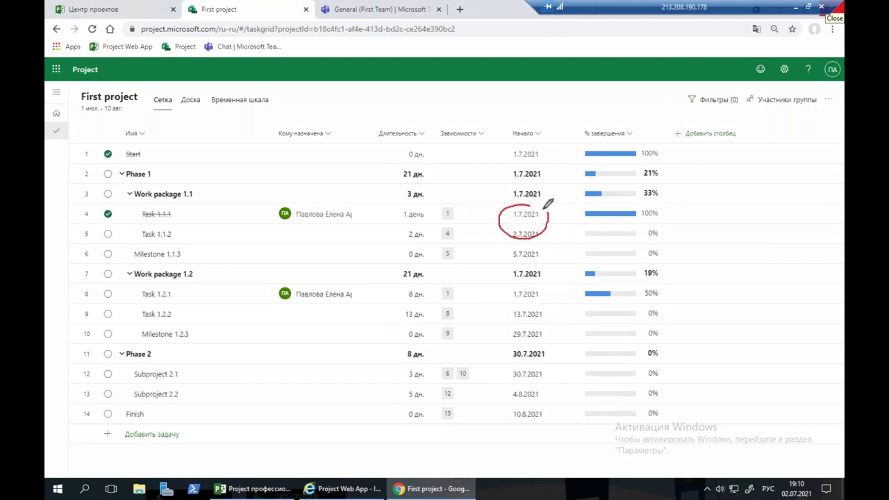
pyautogui.moveTo(515, 285)
pyautogui.mouseDown()
pyautogui.moveTo(546, 301)
pyautogui.moveTo(529, 283)
pyautogui.mouseUp()
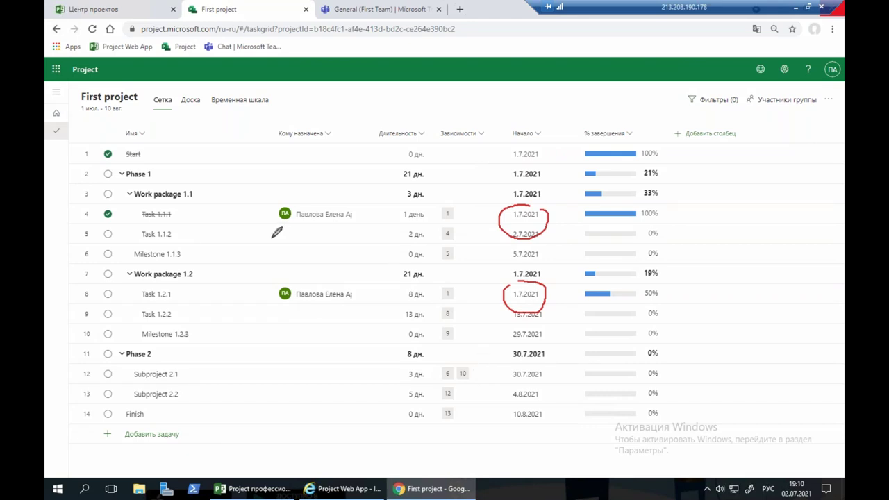
pyautogui.press('Escape')
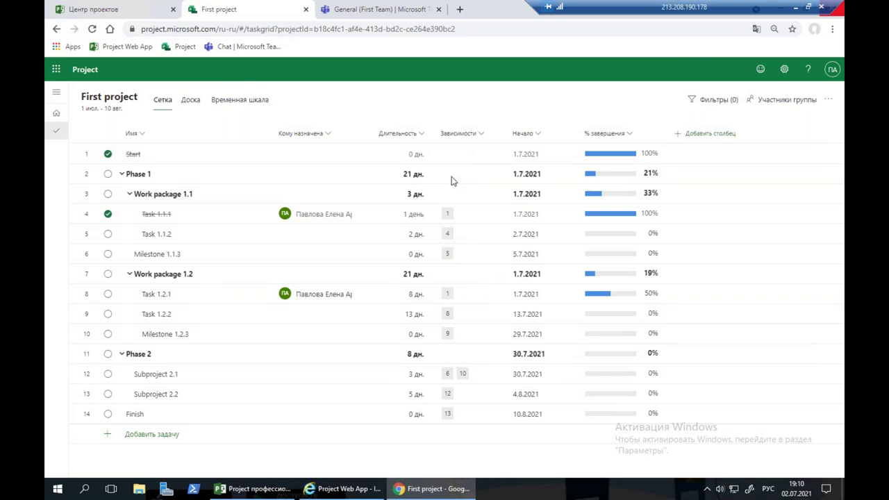
# Review the task statuses on the board and view the project on the timeline at a smaller scale that fits all tasks
pyautogui.click(188, 101)
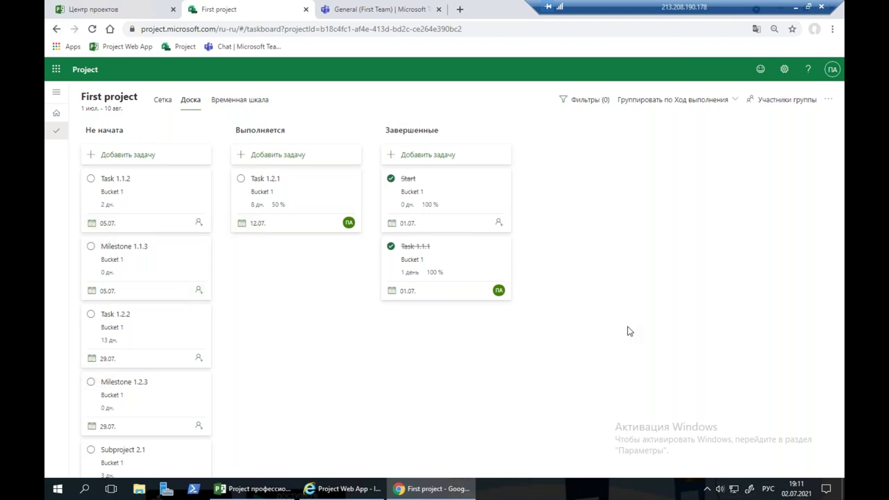
pyautogui.click(246, 105)
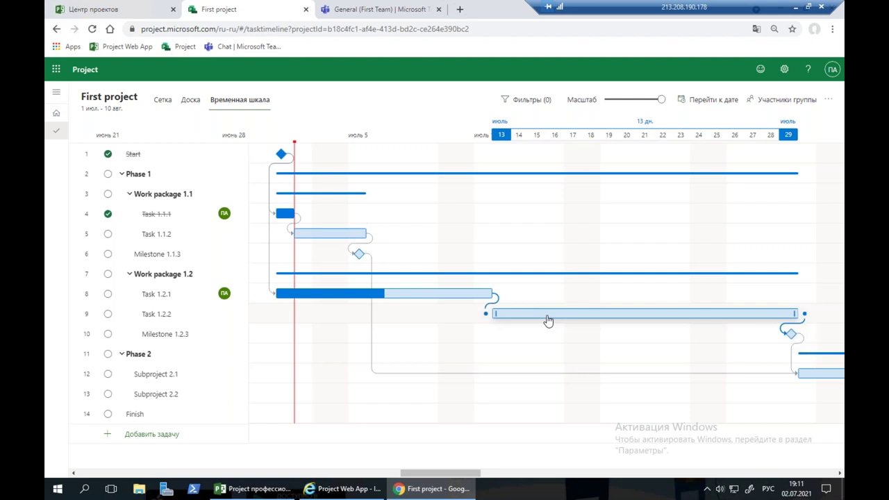
pyautogui.click(641, 102)
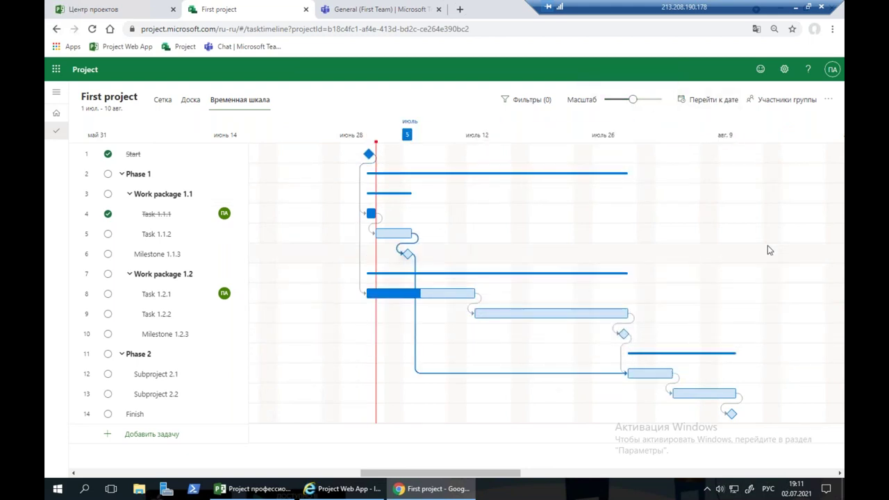
# Examine the project's group options for creating a group and for adding the project to an existing one
pyautogui.click(773, 101)
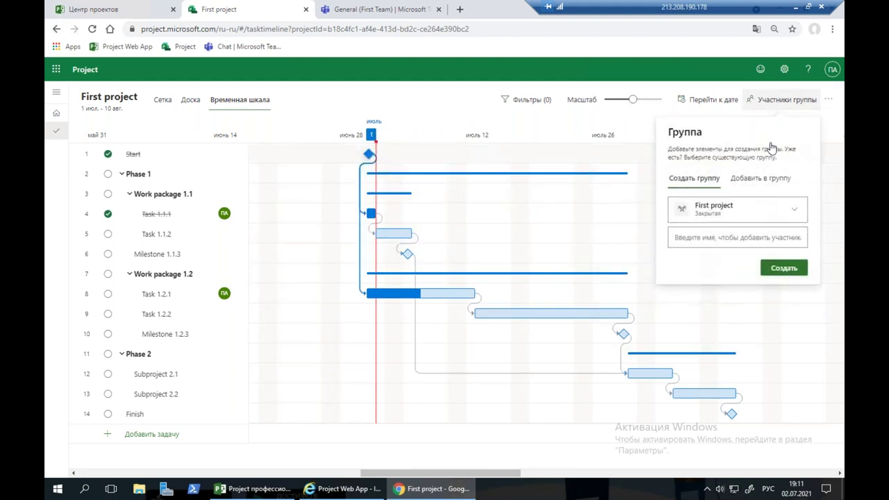
pyautogui.click(763, 181)
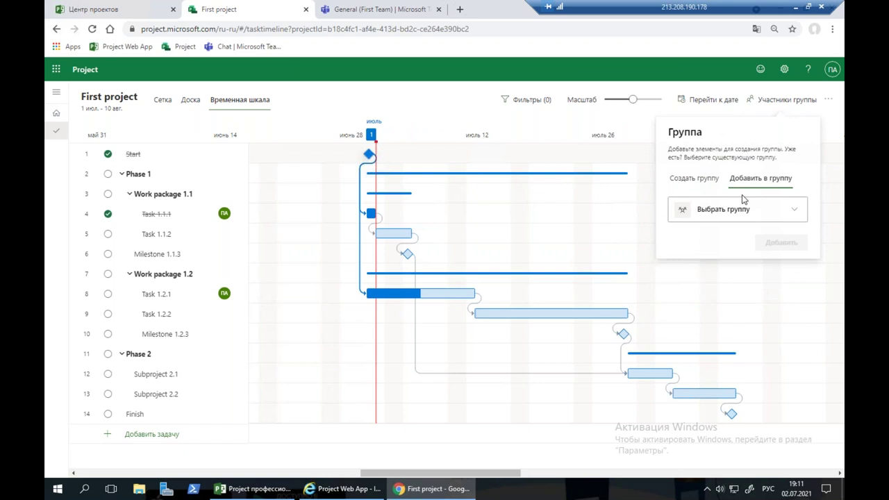
pyautogui.click(778, 102)
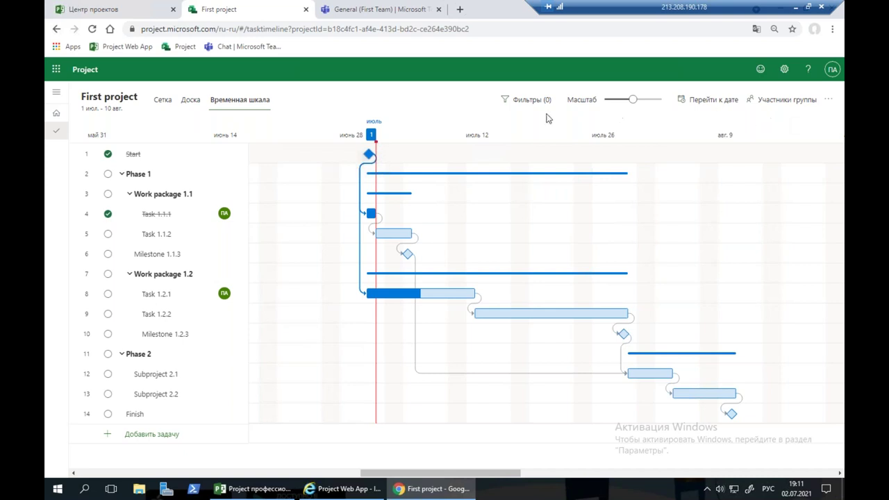
# Return to the list of recent projects and examine the options for creating a roadmap or importing from classic Project
pyautogui.click(182, 47)
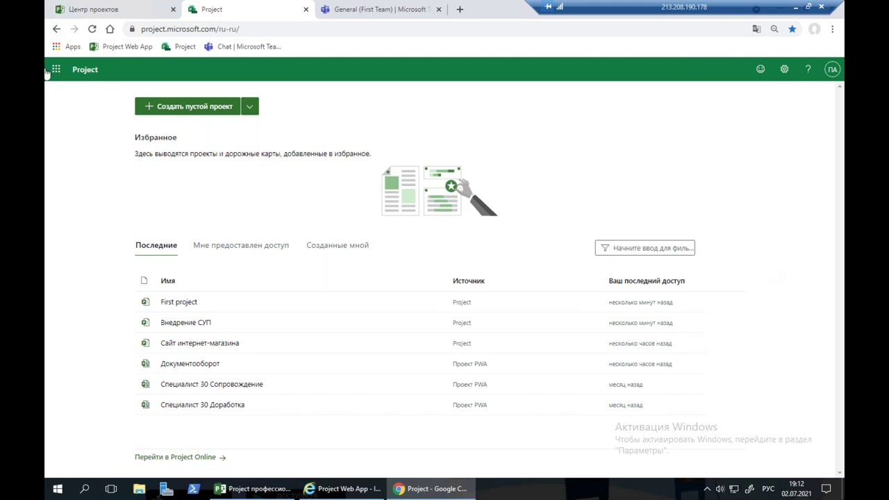
pyautogui.click(250, 108)
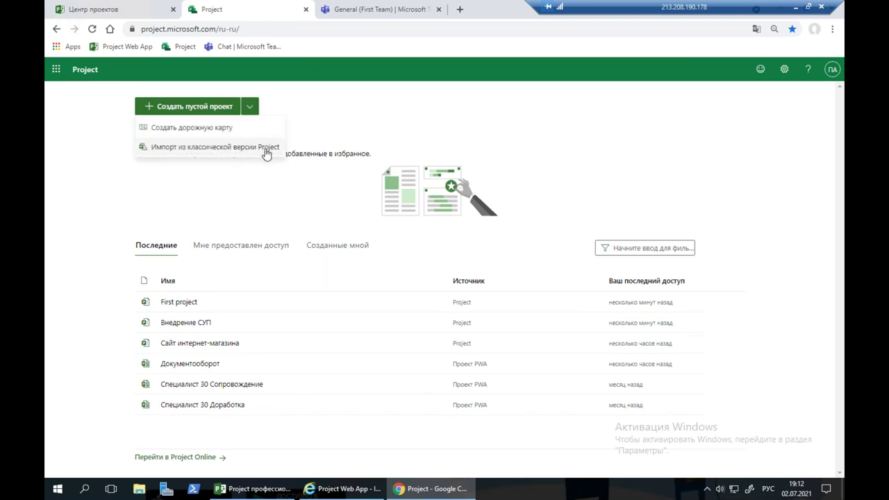
pyautogui.click(361, 123)
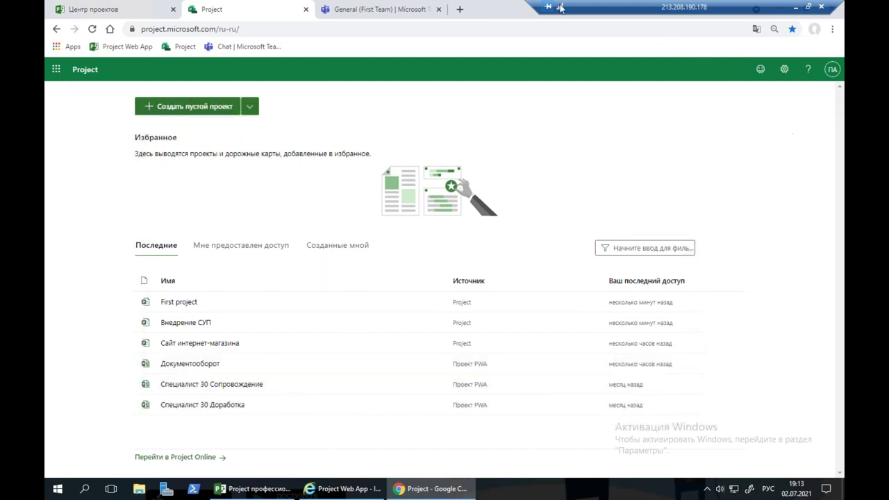
# Close the "Пул ресурсов" folder window on the local desktop and return to the remote desktop session
pyautogui.click(797, 8)
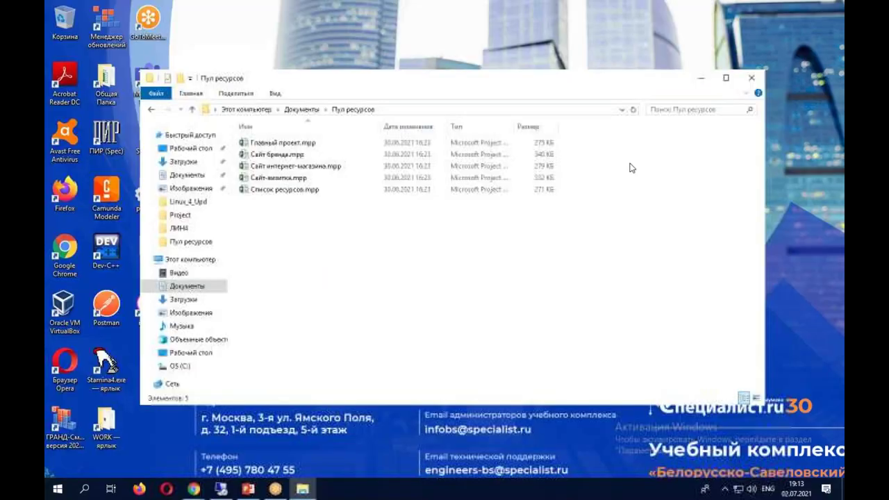
pyautogui.click(753, 78)
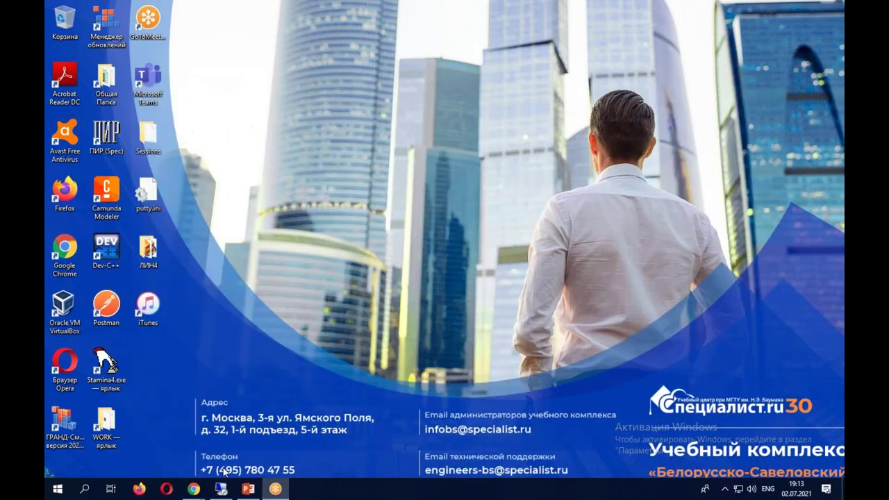
pyautogui.click(221, 489)
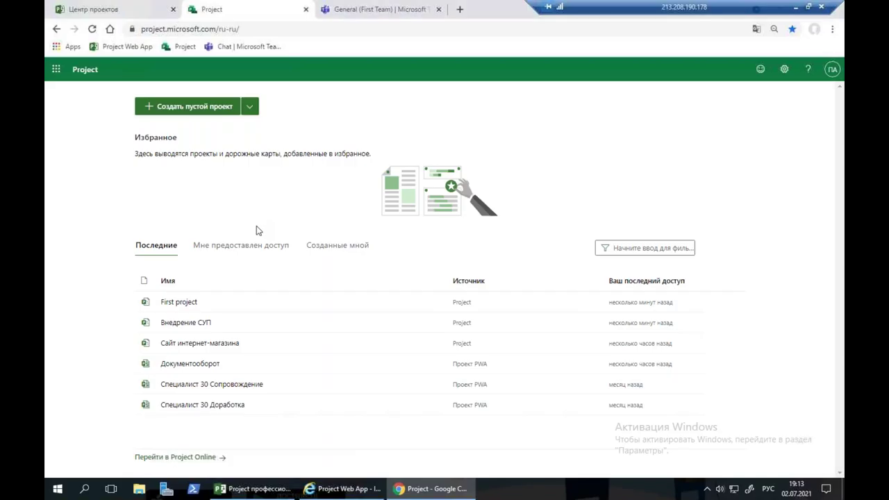
# Open the "Пул ресурсов" folder from Documents in File Explorer on the remote computer
pyautogui.click(139, 489)
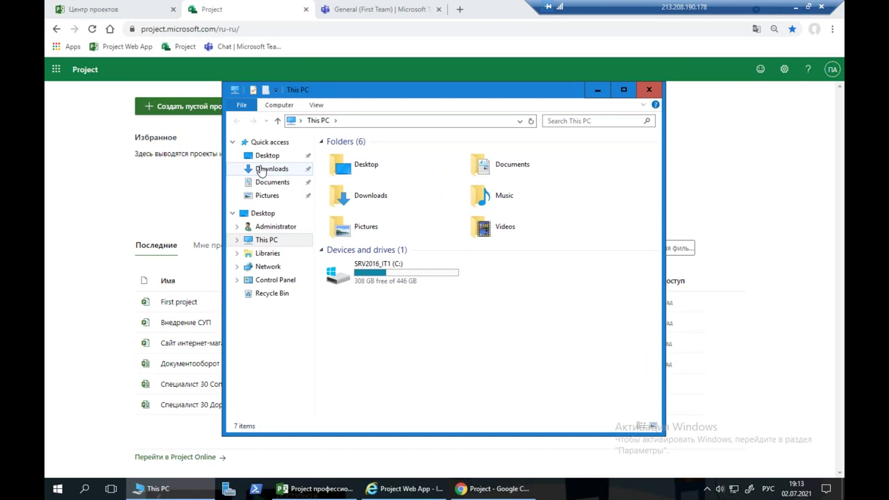
pyautogui.click(263, 170)
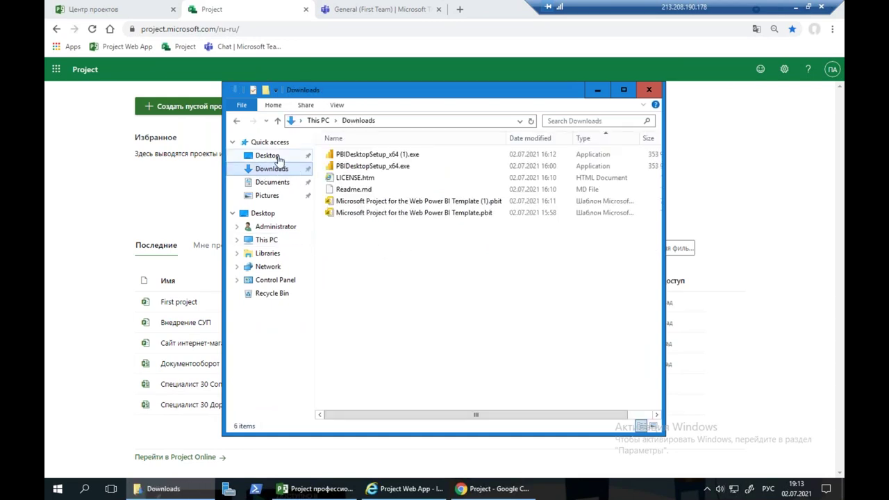
pyautogui.click(272, 183)
pyautogui.doubleClick(342, 190)
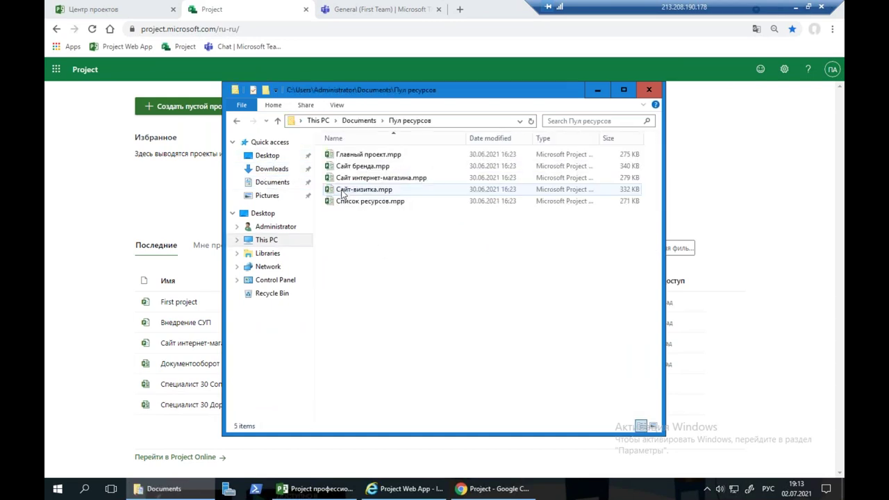
# Open "Сайт бренда.mpp" in Project Professional without opening the other resource pool files
pyautogui.click(373, 169)
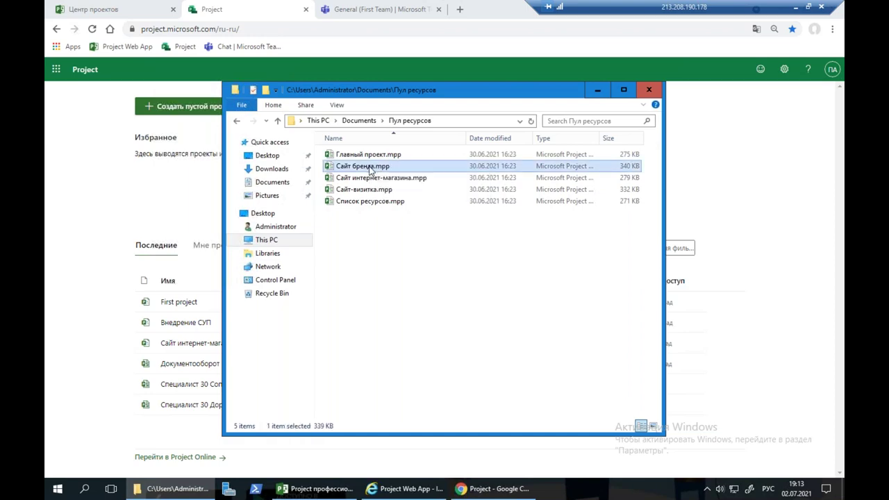
pyautogui.doubleClick(372, 170)
pyautogui.click(393, 250)
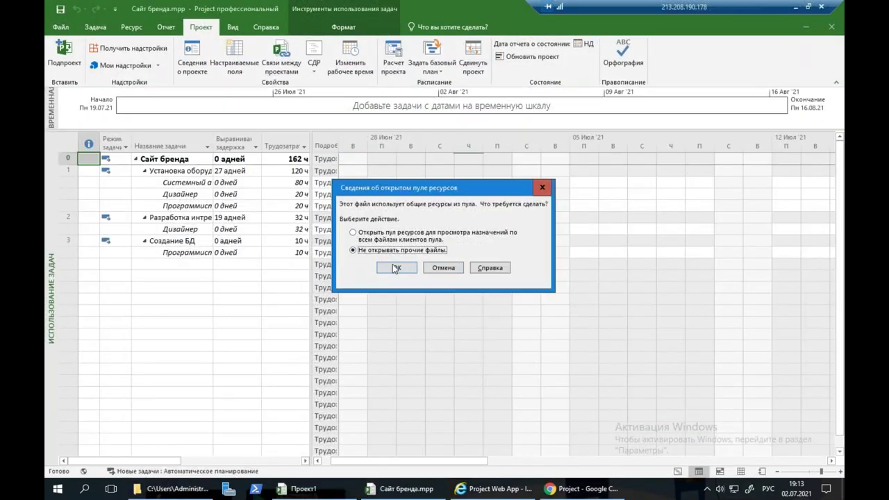
pyautogui.click(396, 268)
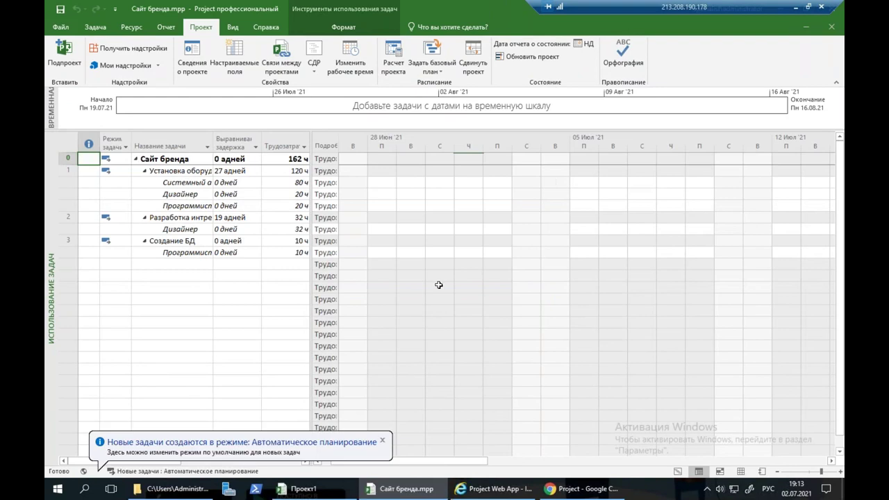
# Switch the "Сайт бренда" project from the task usage view to the Gantt chart, showing all task bars
pyautogui.rightClick(45, 180)
pyautogui.click(61, 194)
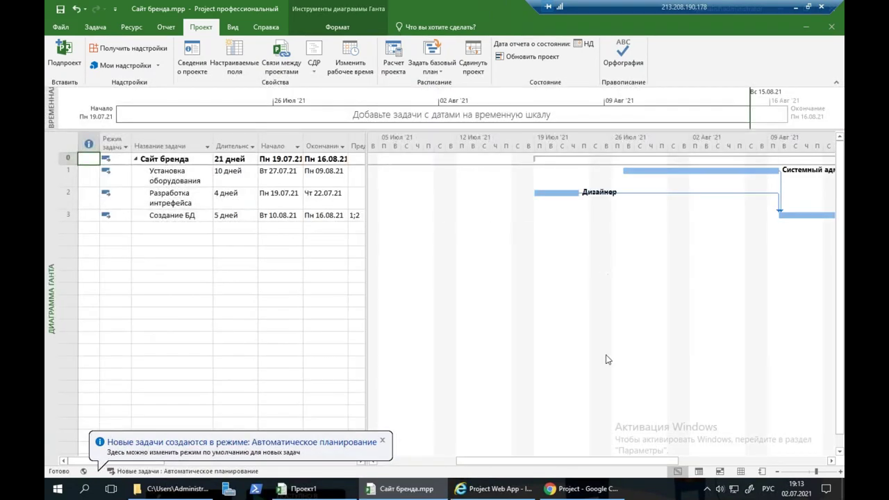
pyautogui.hscroll(5, 625, 278)
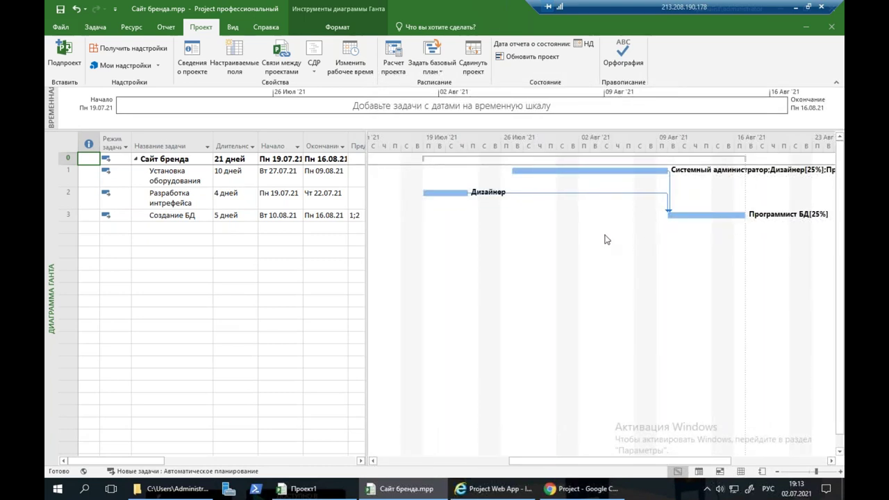
# Make the task "Создание БД" inactive
pyautogui.click(180, 215)
pyautogui.click(105, 27)
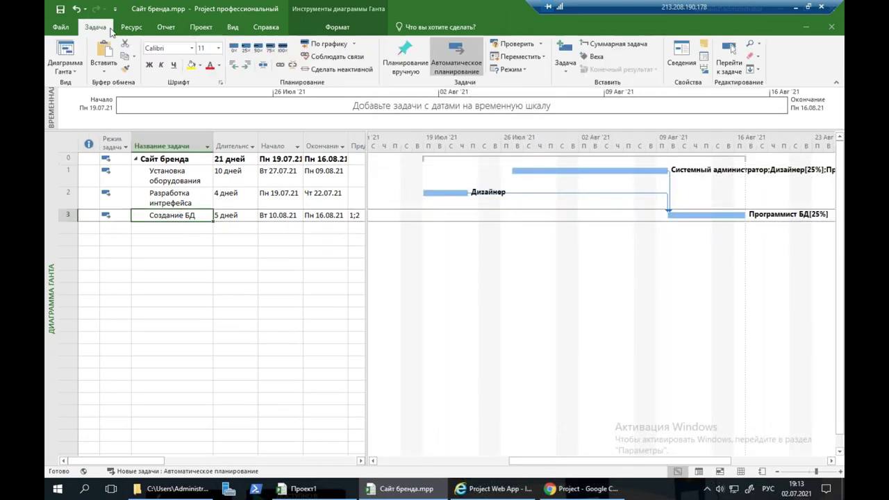
pyautogui.click(336, 69)
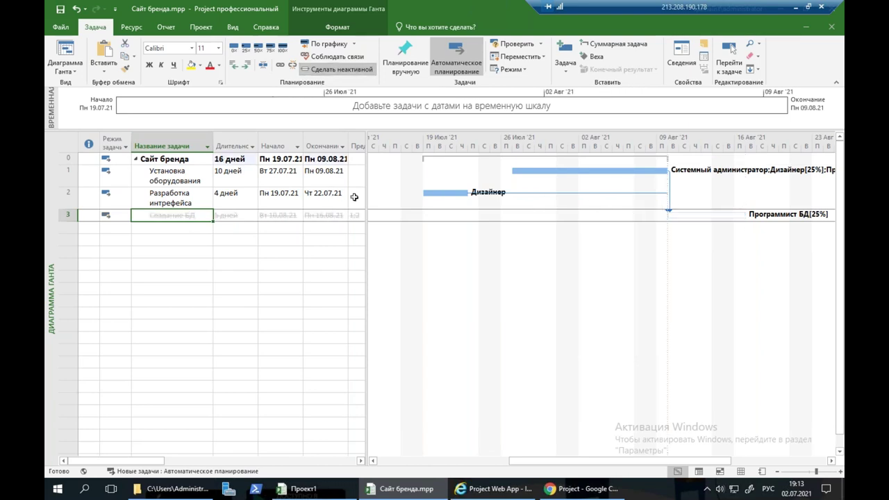
# Link "Установка оборудования" to "Разработка интрефейса" and set the dependency type to "Начало-начало (НН)"
pyautogui.moveTo(547, 171); pyautogui.dragTo(455, 192)
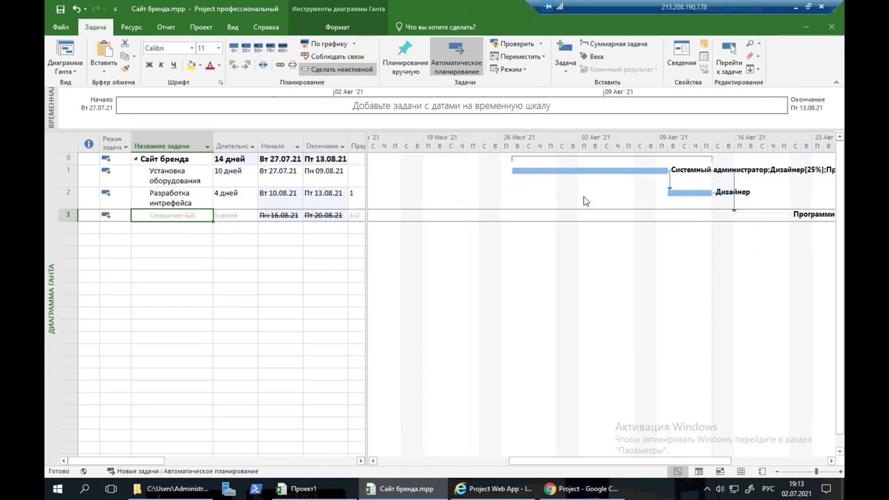
pyautogui.doubleClick(670, 187)
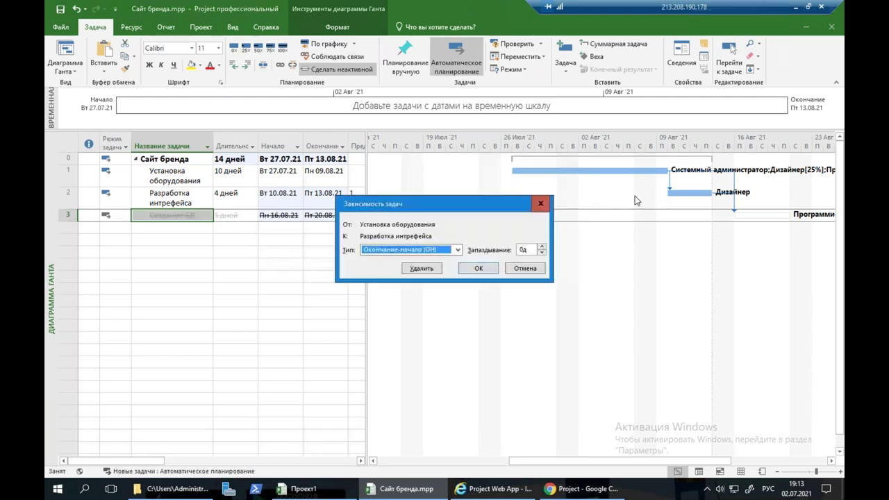
pyautogui.click(419, 251)
pyautogui.click(425, 272)
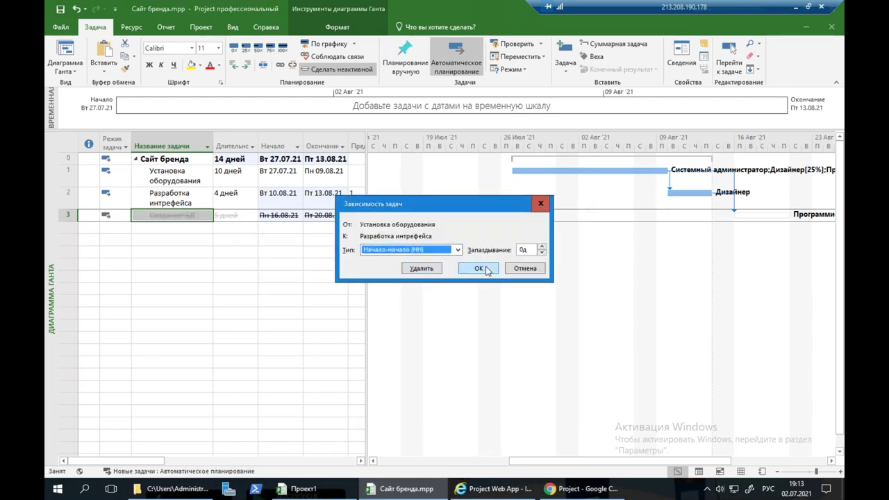
pyautogui.click(480, 269)
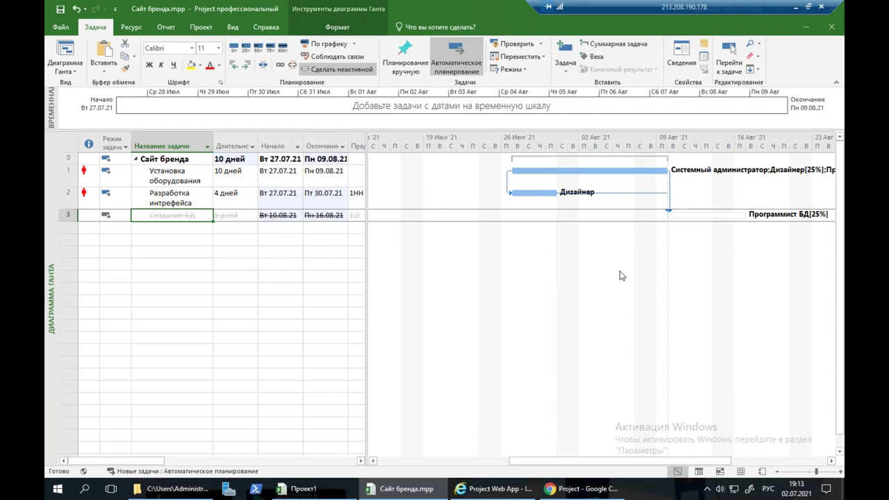
# Save "Сайт бренда.mpp" and close Project Professional, discarding the changes to "Проект1"
pyautogui.click(60, 9)
pyautogui.doubleClick(473, 14)
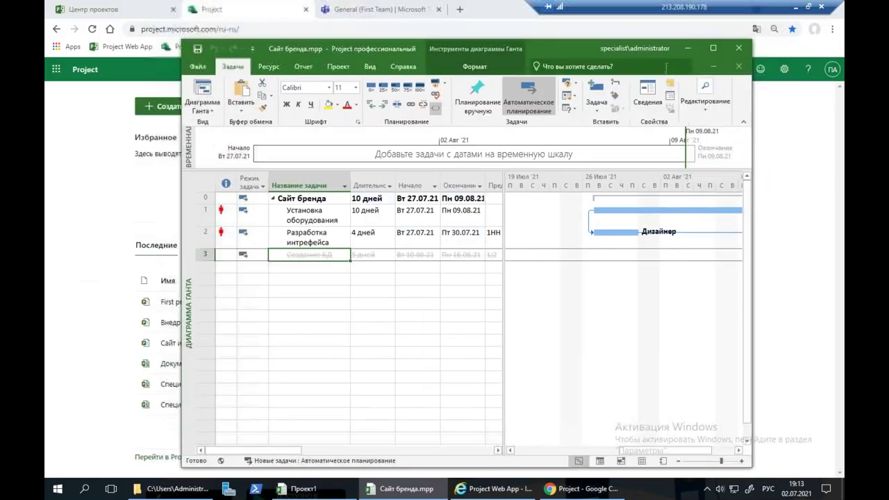
pyautogui.click(738, 50)
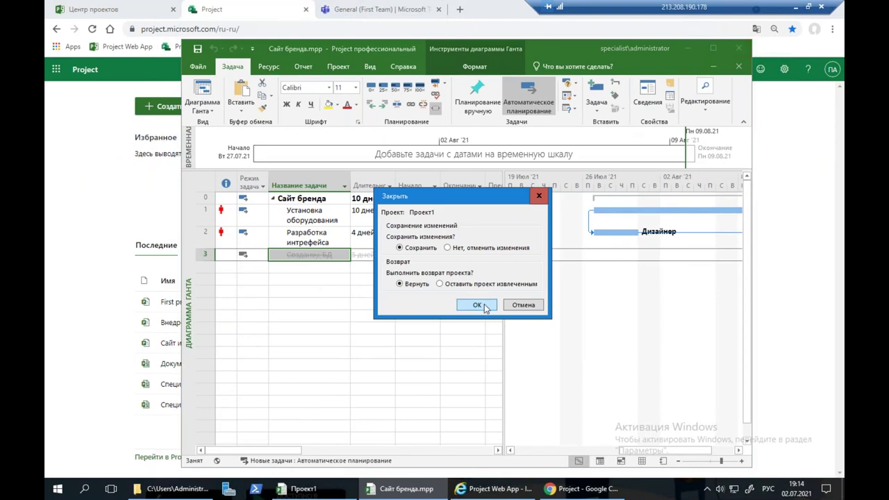
pyautogui.click(452, 249)
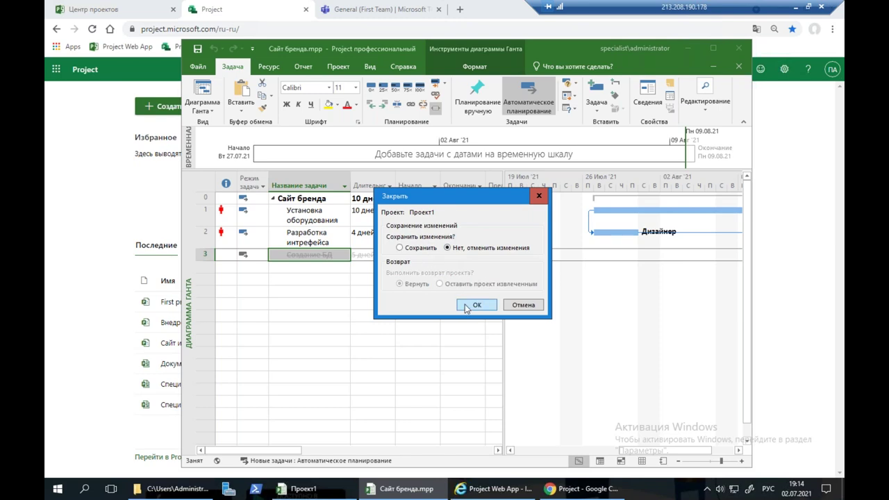
pyautogui.click(476, 305)
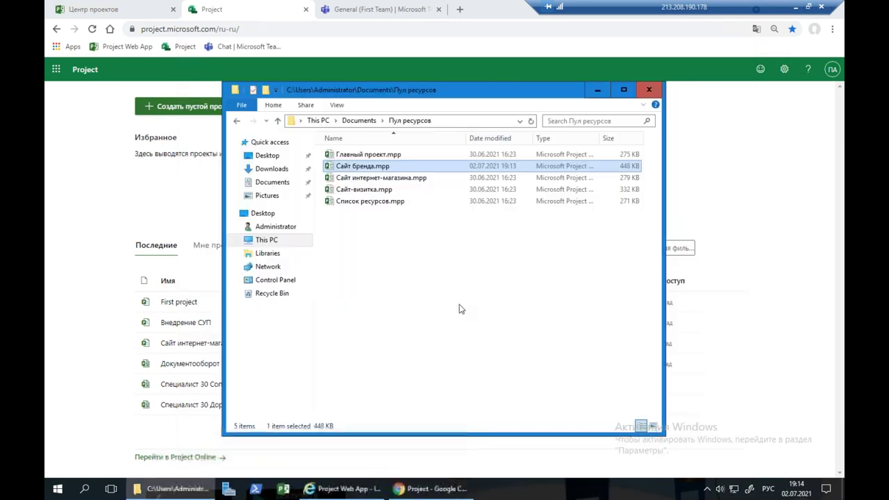
# Import "Сайт бренда.mpp" from the "Пул ресурсов" folder into Project for the web as a classic Project file
pyautogui.click(596, 95)
pyautogui.click(251, 107)
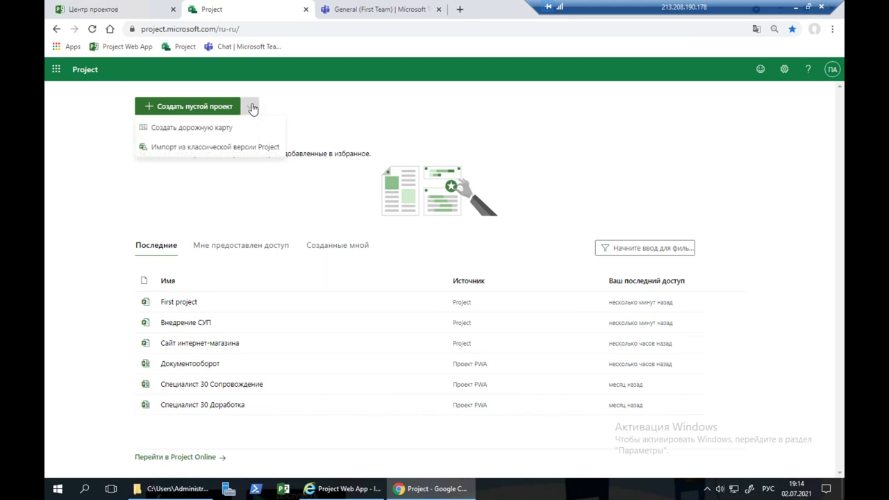
pyautogui.click(245, 147)
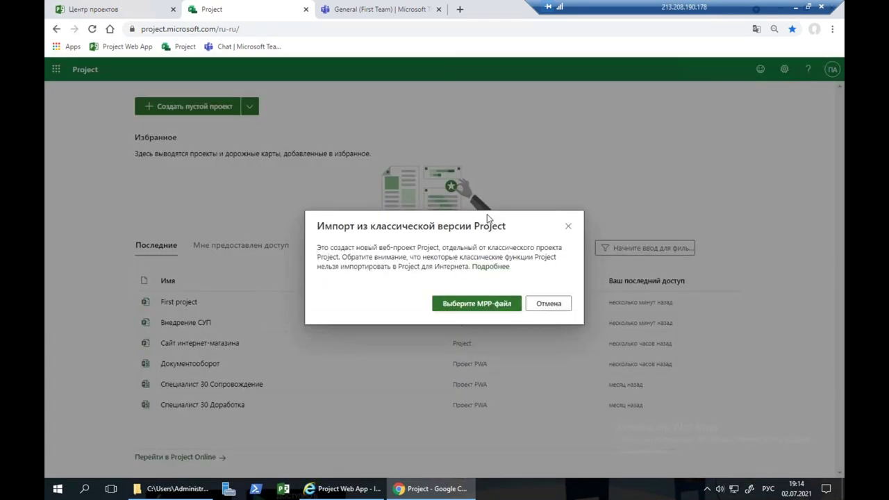
pyautogui.click(494, 304)
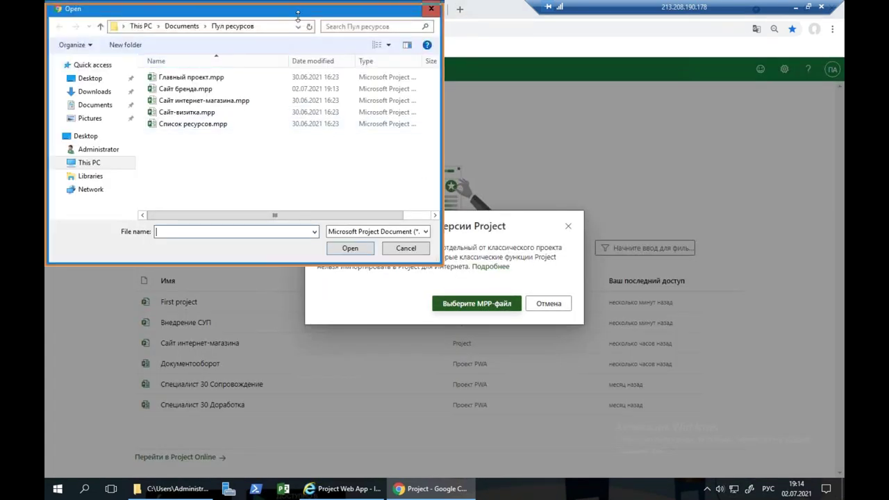
pyautogui.moveTo(345, 24); pyautogui.dragTo(418, 60)
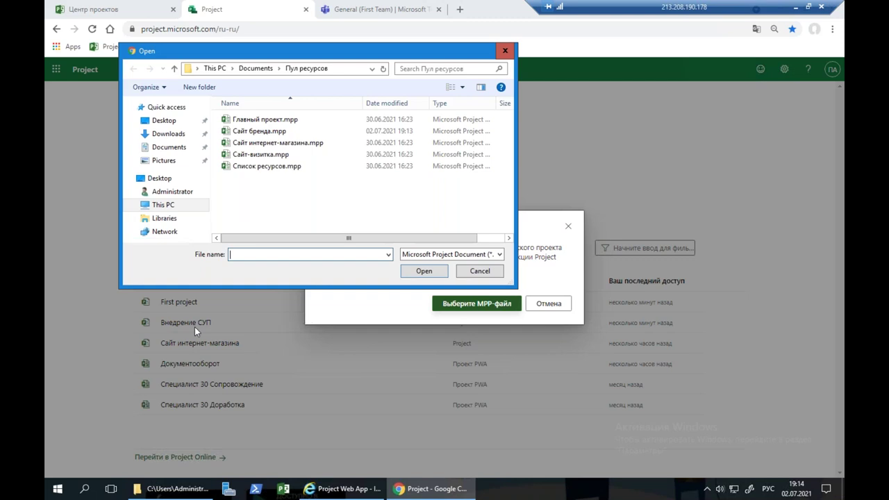
pyautogui.doubleClick(259, 131)
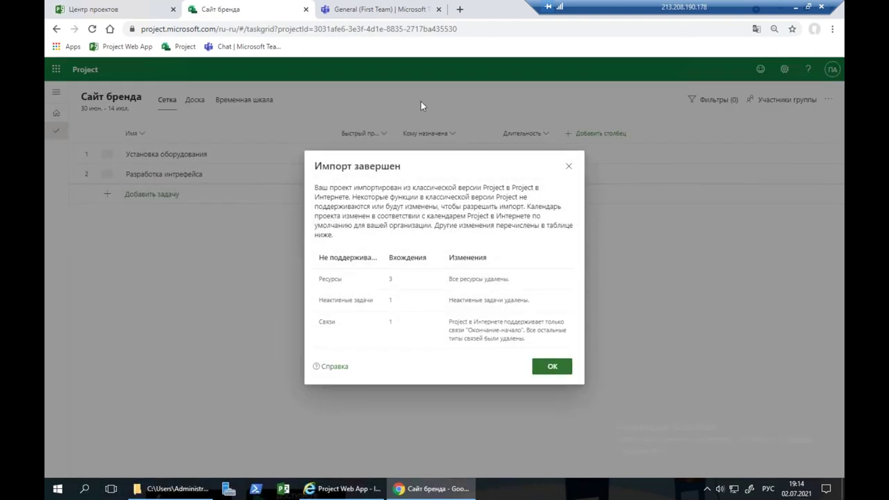
# Review the table of unsupported features and changes in the import report, close it and return to the Project home page
pyautogui.moveTo(375, 233)
pyautogui.mouseDown()
pyautogui.moveTo(312, 253)
pyautogui.moveTo(357, 336)
pyautogui.moveTo(475, 346)
pyautogui.moveTo(587, 321)
pyautogui.moveTo(400, 239)
pyautogui.moveTo(362, 240)
pyautogui.mouseUp()
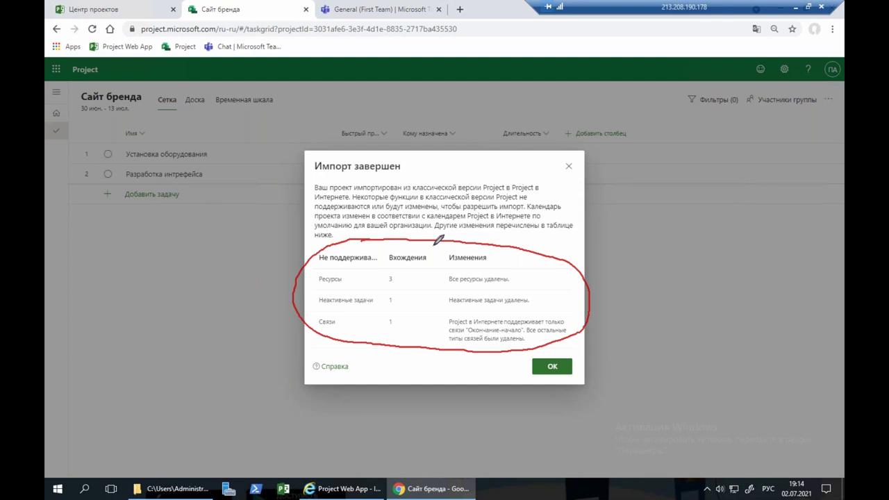
pyautogui.moveTo(450, 274); pyautogui.dragTo(486, 270)
pyautogui.moveTo(450, 294)
pyautogui.mouseDown()
pyautogui.moveTo(467, 309)
pyautogui.moveTo(480, 291)
pyautogui.moveTo(486, 345)
pyautogui.mouseUp()
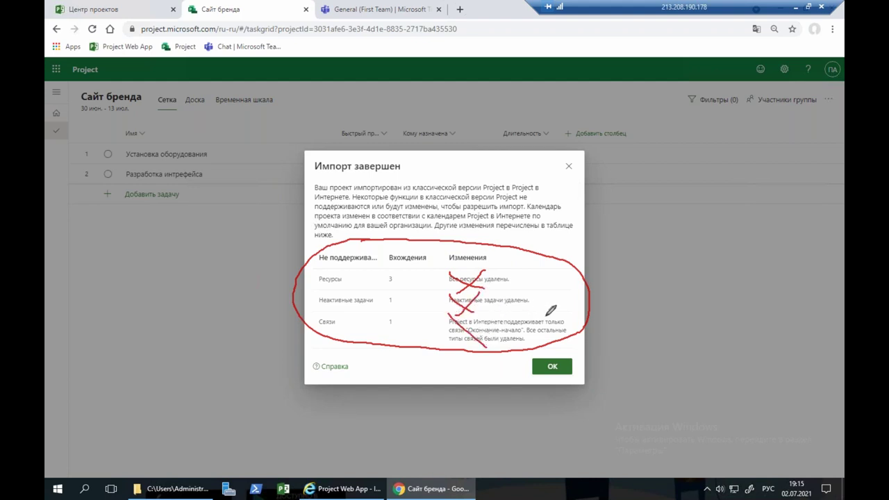
pyautogui.moveTo(488, 314); pyautogui.dragTo(455, 350)
pyautogui.press('Escape')
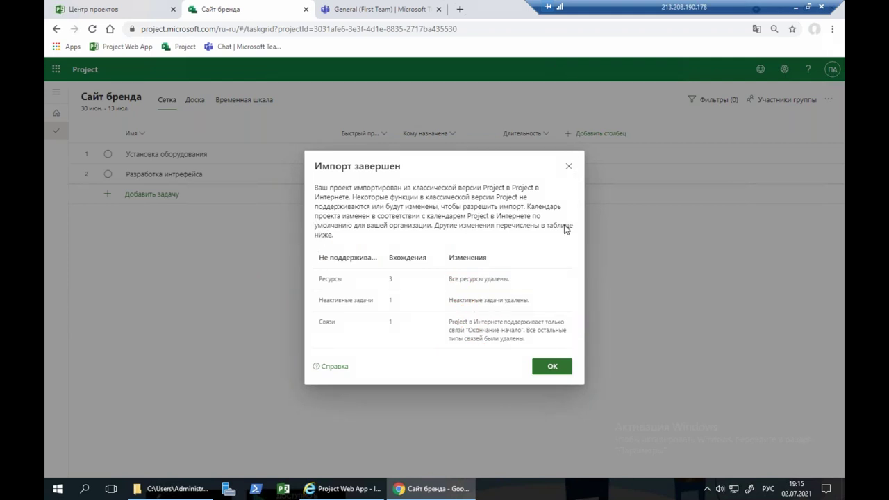
pyautogui.click(544, 368)
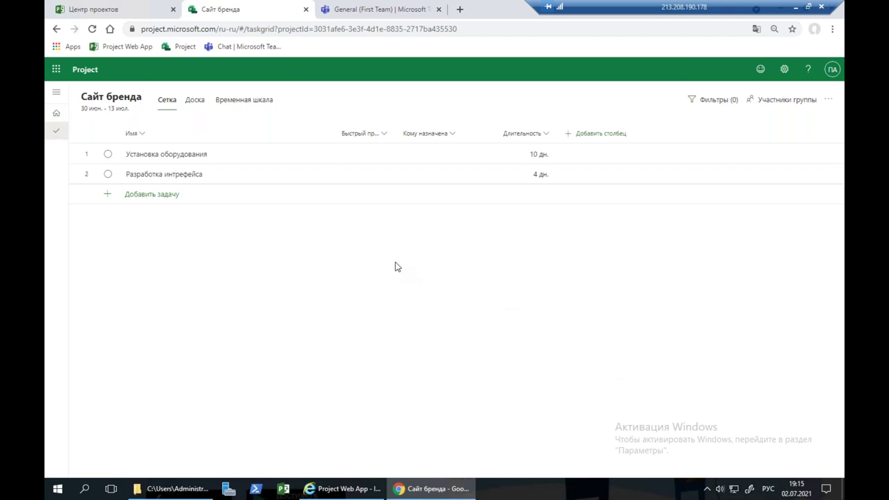
pyautogui.click(83, 70)
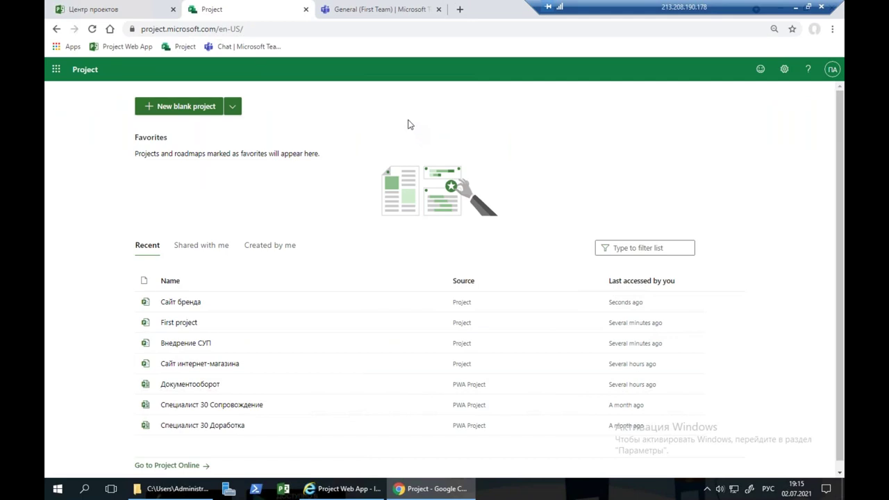
# Switch to Microsoft Teams and start adding a Website tab to the General channel of First Team
pyautogui.click(377, 12)
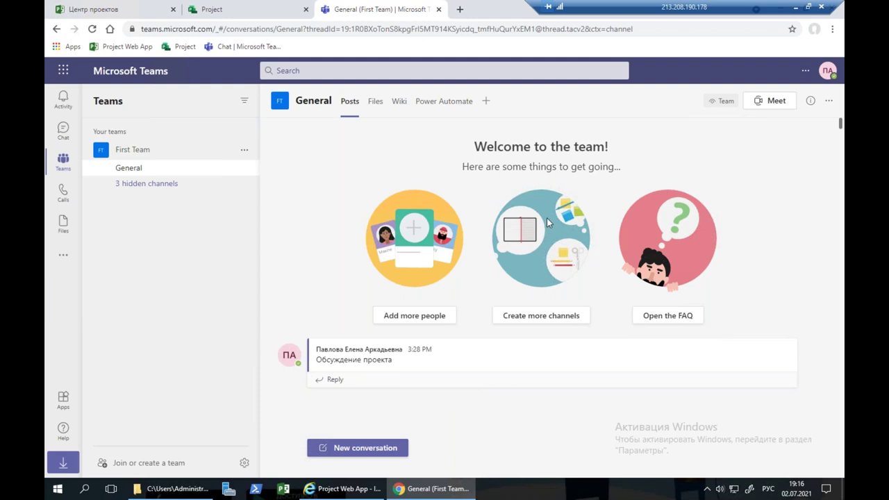
pyautogui.click(486, 102)
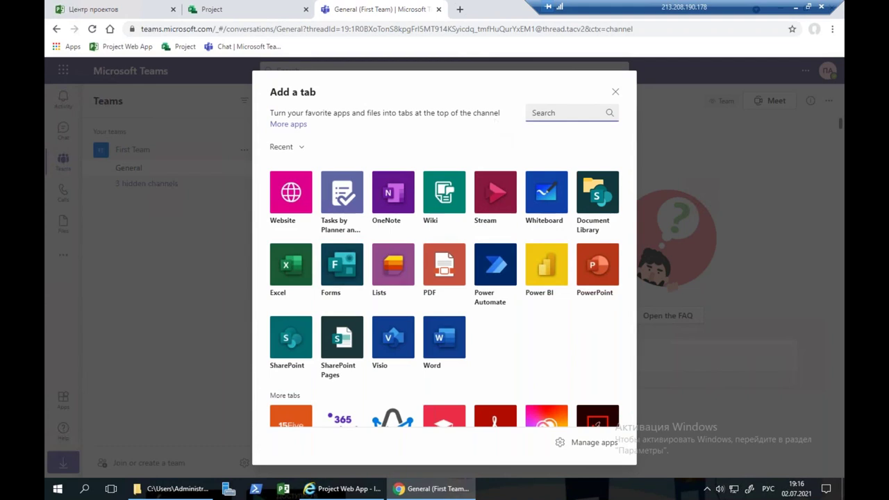
pyautogui.tripleClick(493, 111)
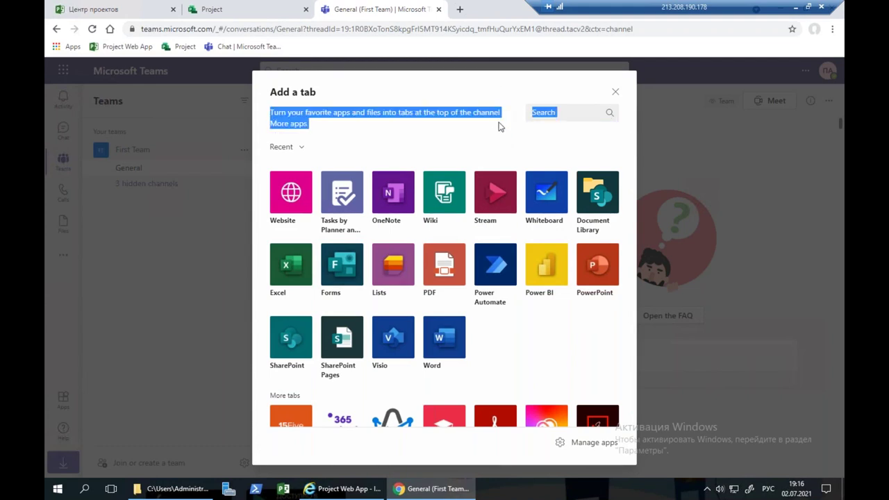
pyautogui.click(616, 92)
pyautogui.click(486, 102)
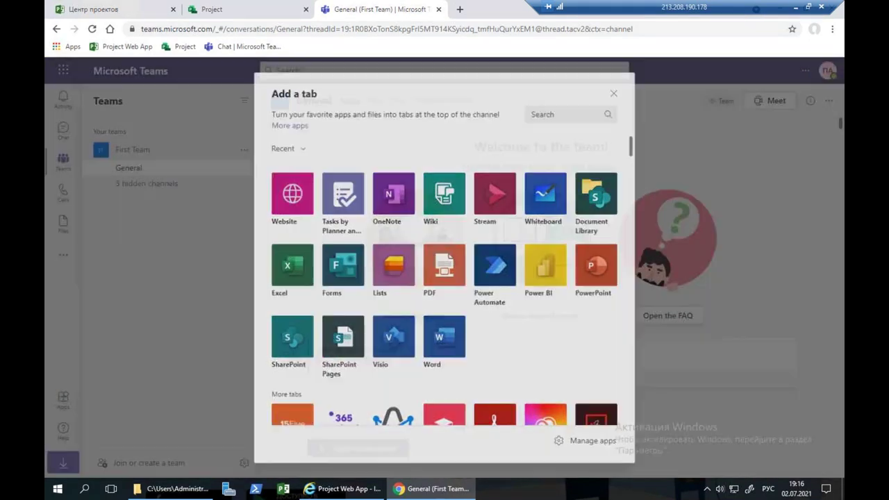
pyautogui.click(306, 197)
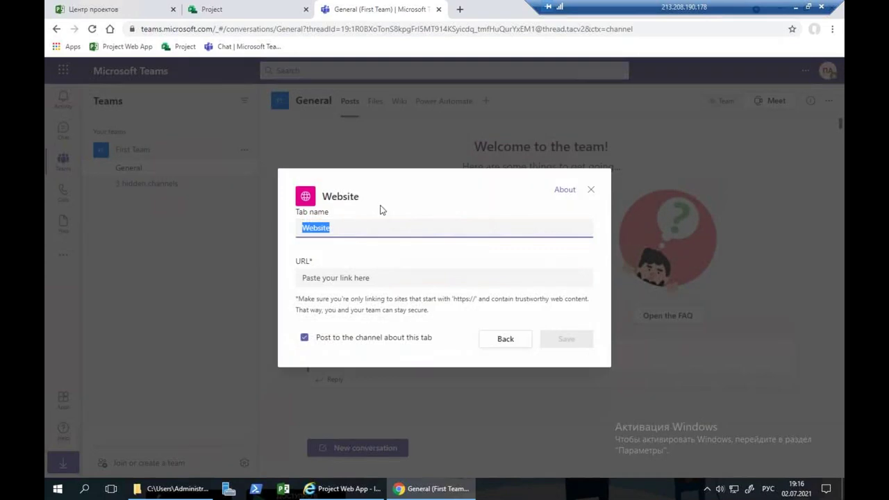
# Switch to Project, open the project "Внедрение СУП" and copy its web address
pyautogui.click(257, 9)
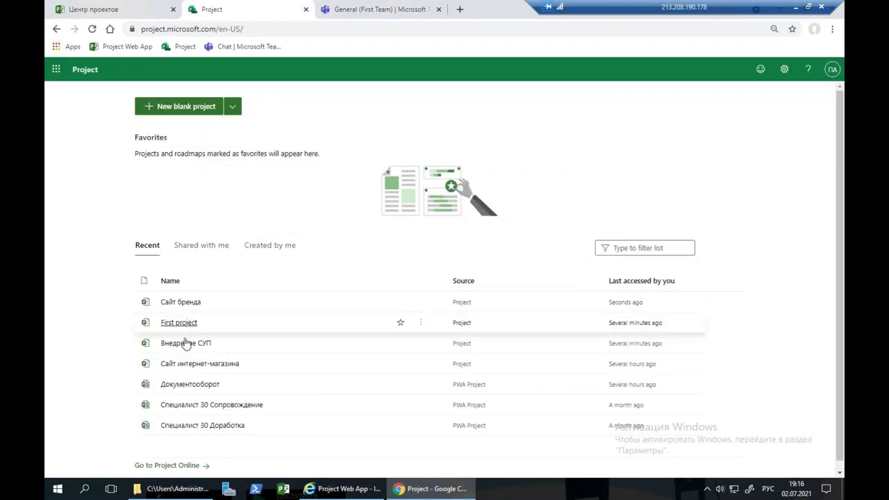
pyautogui.click(206, 344)
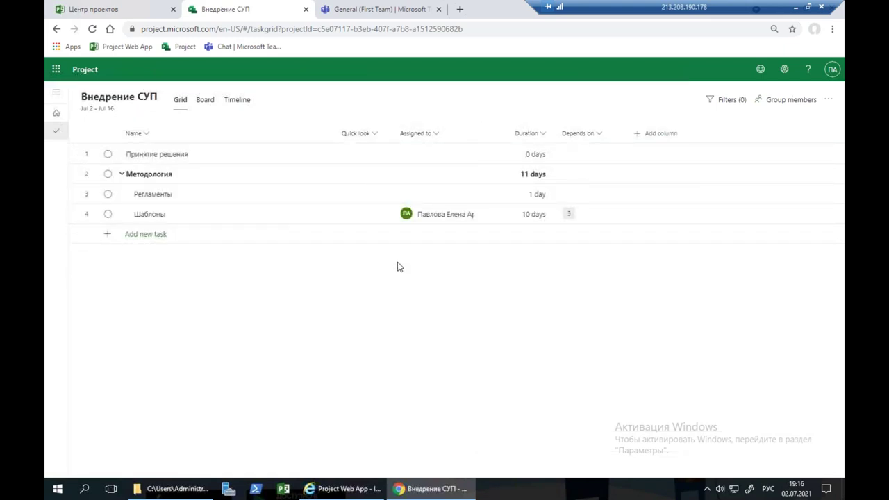
pyautogui.click(489, 32)
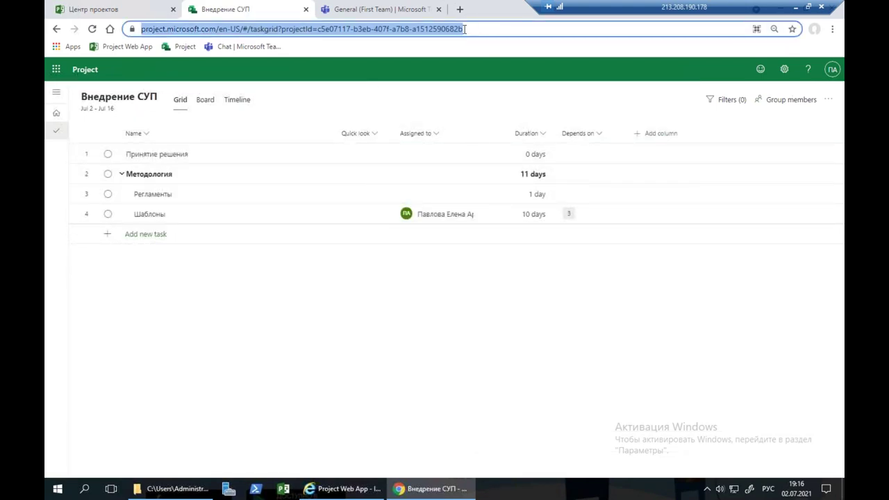
pyautogui.rightClick(457, 32)
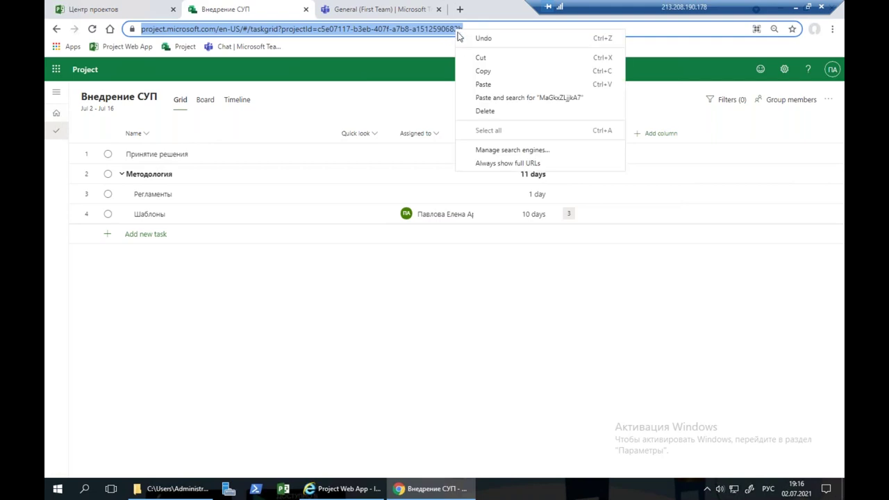
pyautogui.click(473, 71)
# Back in Teams, name the website tab "СУП", use the copied project link as its URL and save the tab
pyautogui.click(375, 7)
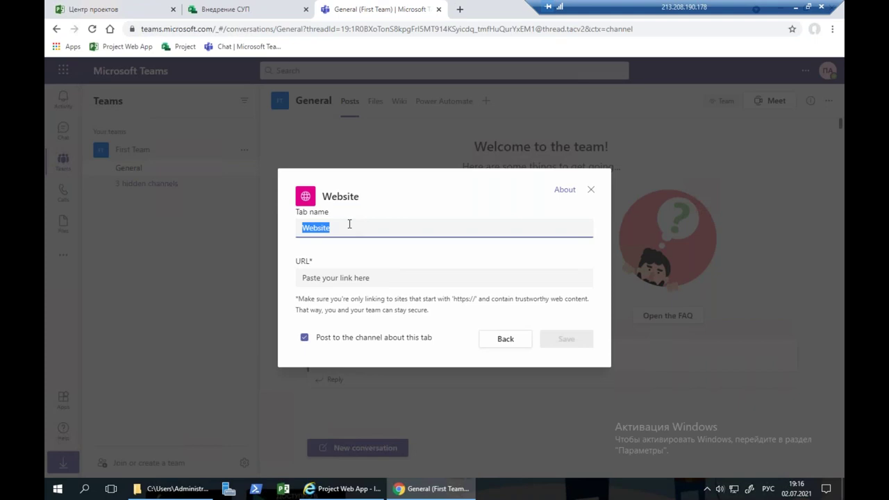
pyautogui.write('СУП')
pyautogui.click(326, 278)
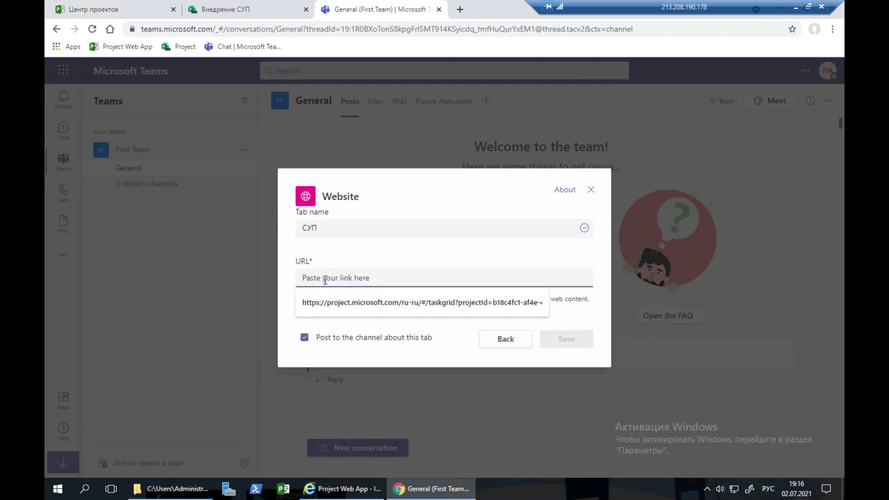
pyautogui.hotkey('ctrl', 'v')
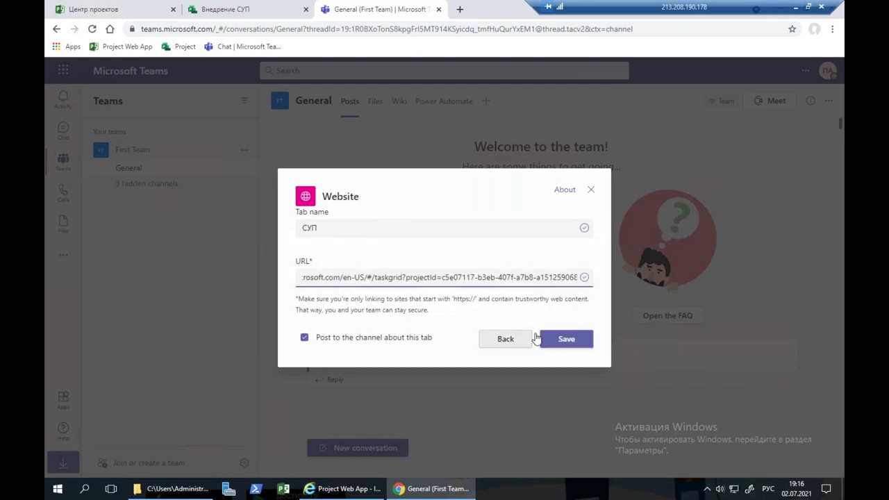
pyautogui.click(566, 339)
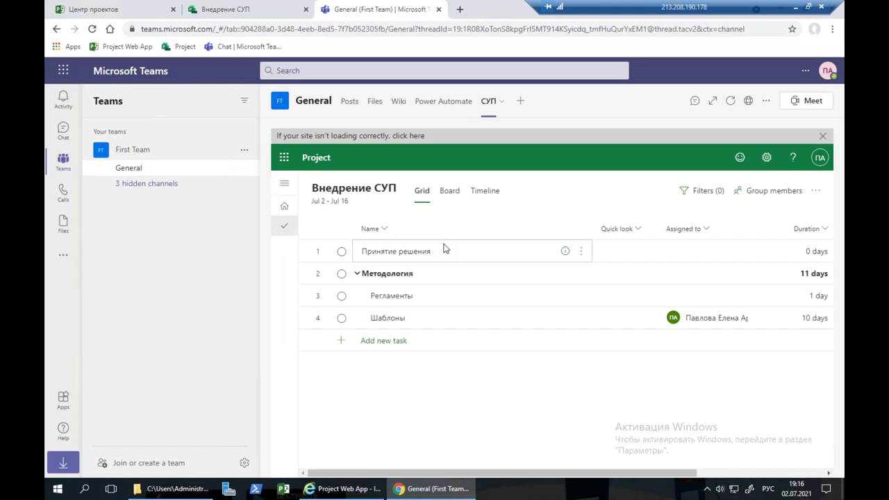
# Dismiss the site loading notice in the "СУП" tab and return to the General channel's posts
pyautogui.click(443, 247)
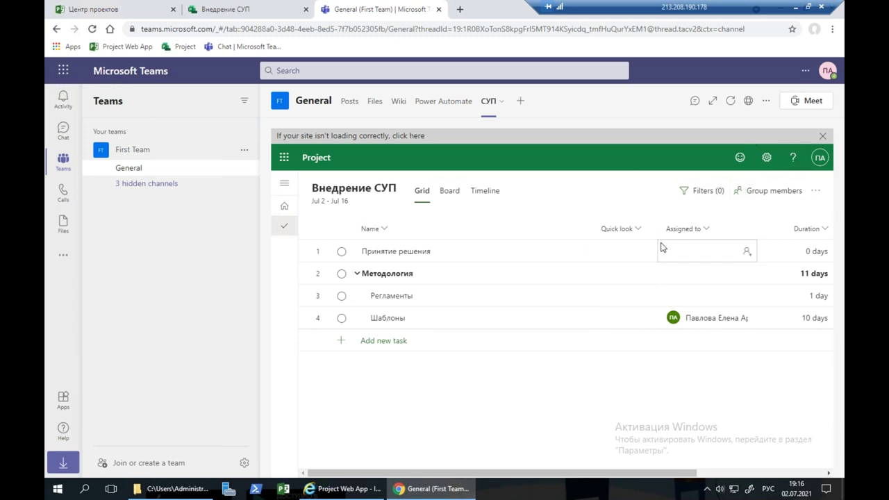
pyautogui.click(822, 135)
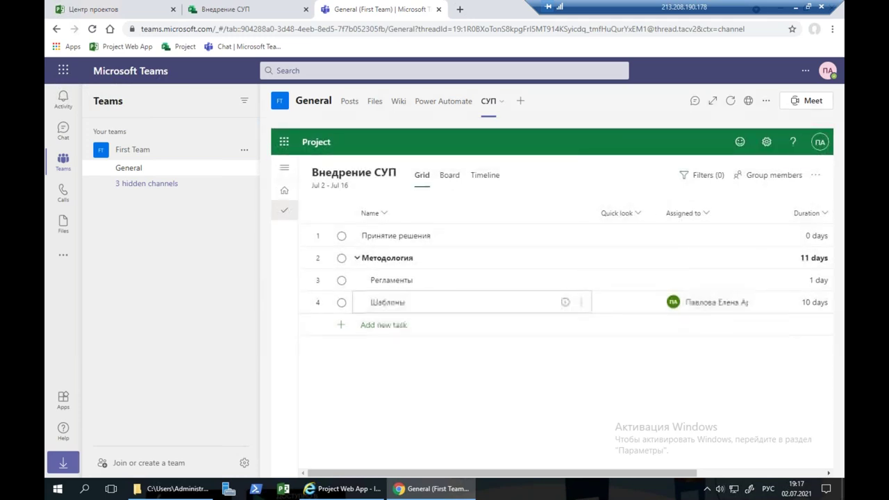
pyautogui.click(126, 168)
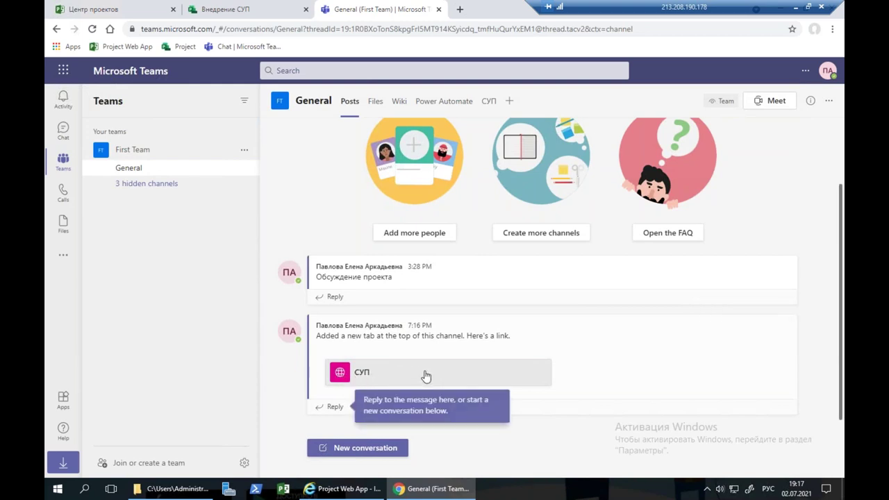
# Switch back to Project and reopen "Внедрение СУП" from the Russian-language home page
pyautogui.click(239, 14)
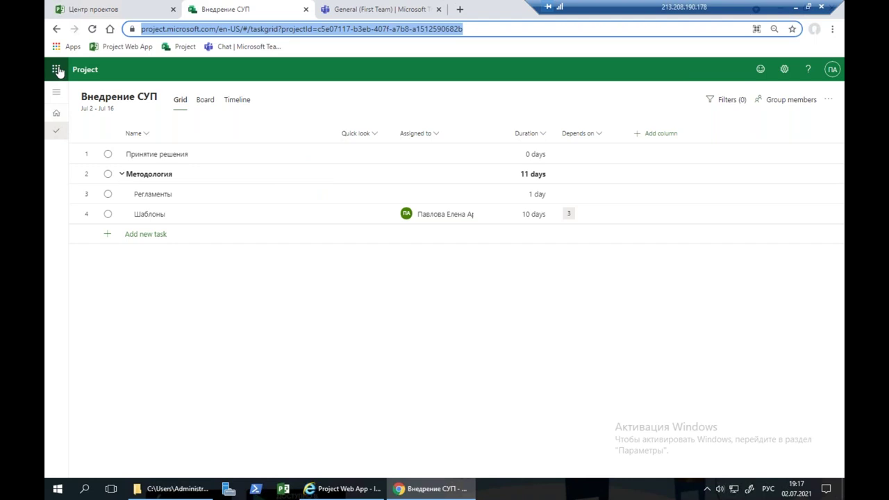
pyautogui.click(177, 47)
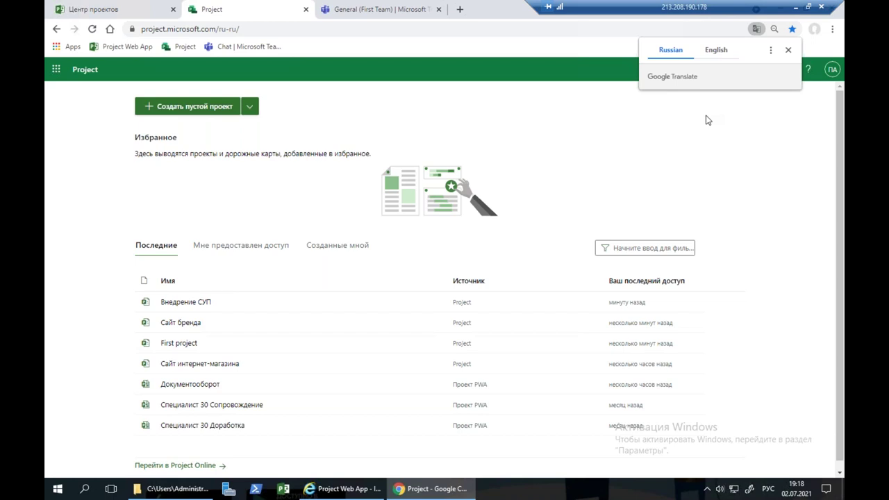
pyautogui.click(201, 305)
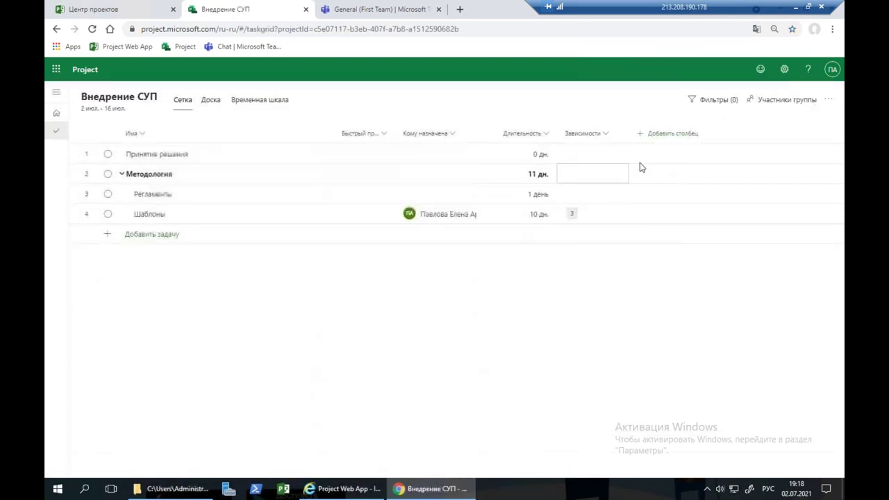
# Start a new custom field of type "Выбор" for the project's tasks and name it "Приоритет"
pyautogui.click(667, 139)
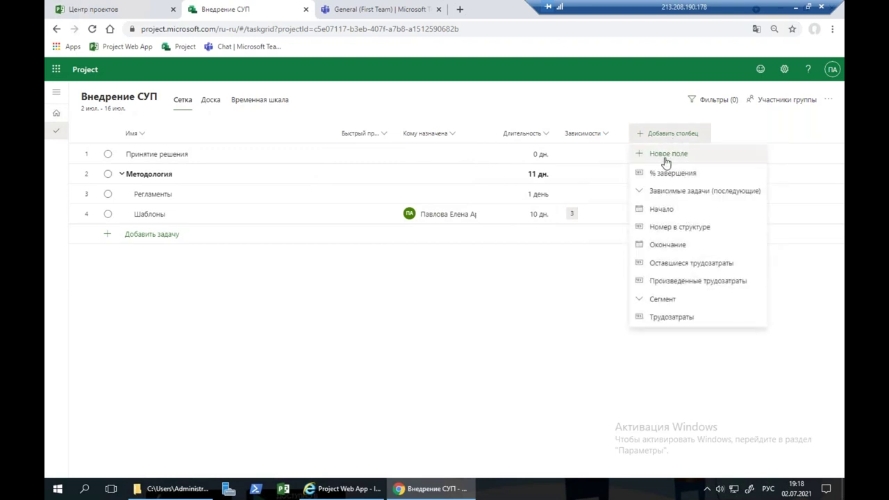
pyautogui.click(665, 157)
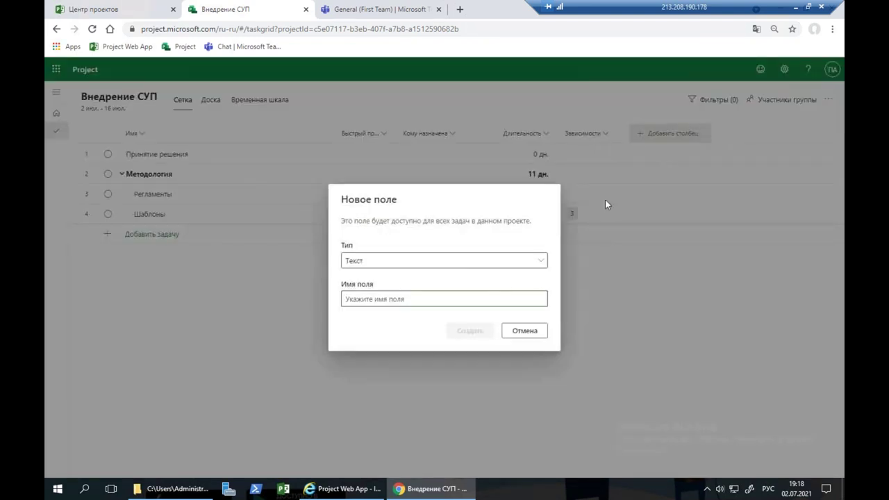
pyautogui.click(462, 261)
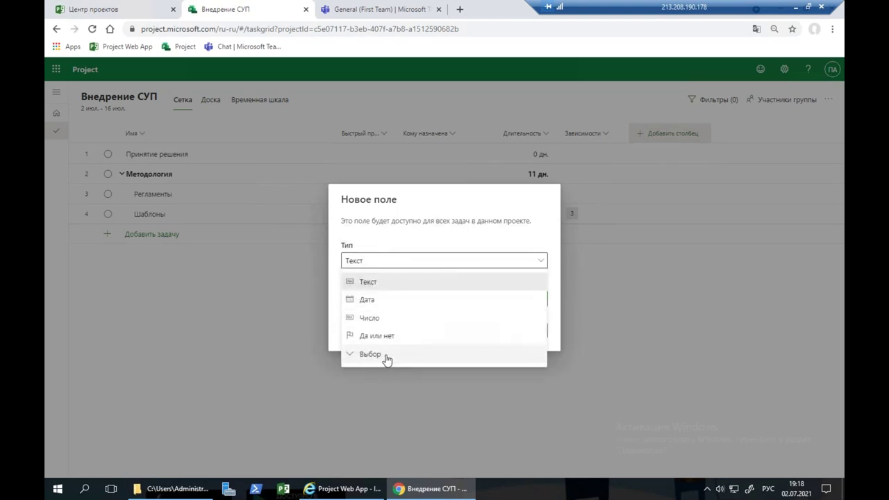
pyautogui.click(387, 355)
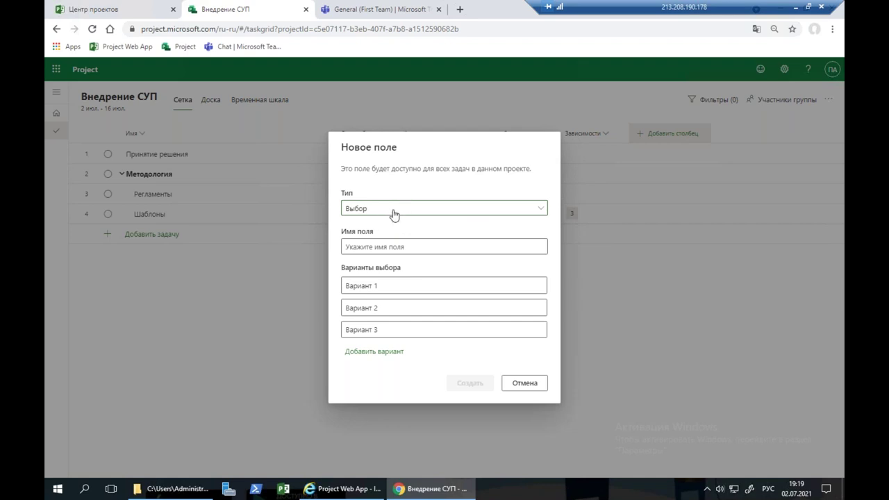
pyautogui.click(405, 241)
pyautogui.write('Приоритет')
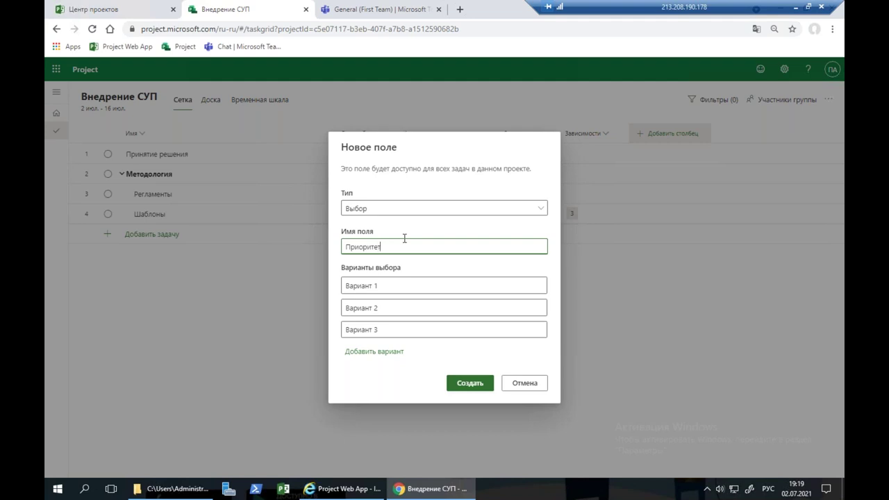
# Define the choices "Низкий", "Средний" and "Высокий" for the new field and create it
pyautogui.click(382, 286)
pyautogui.write('Низкий')
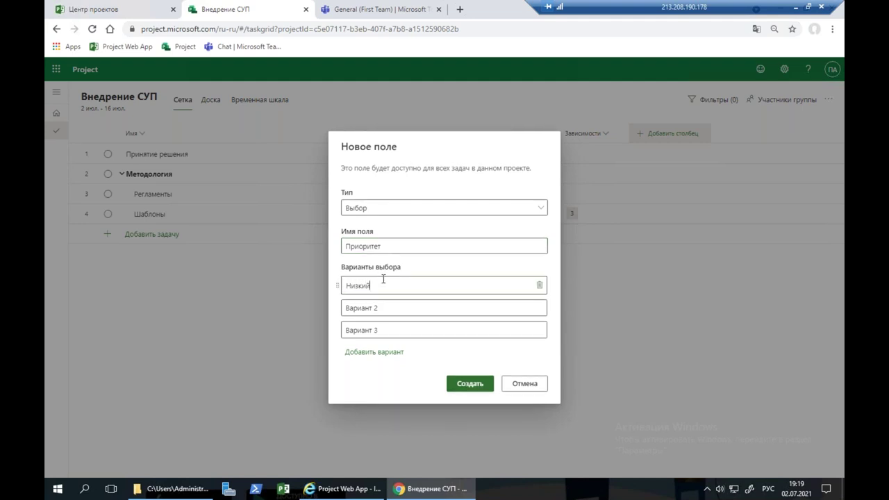
pyautogui.click(401, 303)
pyautogui.write('Средний')
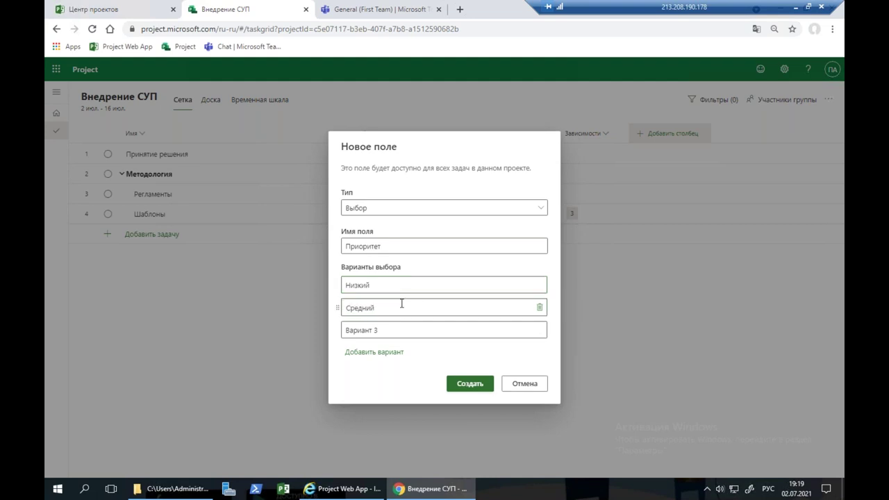
pyautogui.click(383, 325)
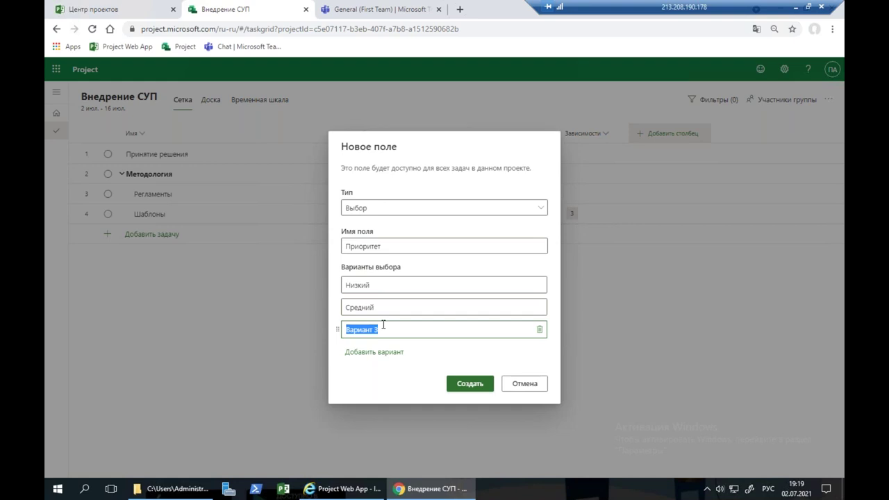
pyautogui.write('Высокий')
pyautogui.click(469, 383)
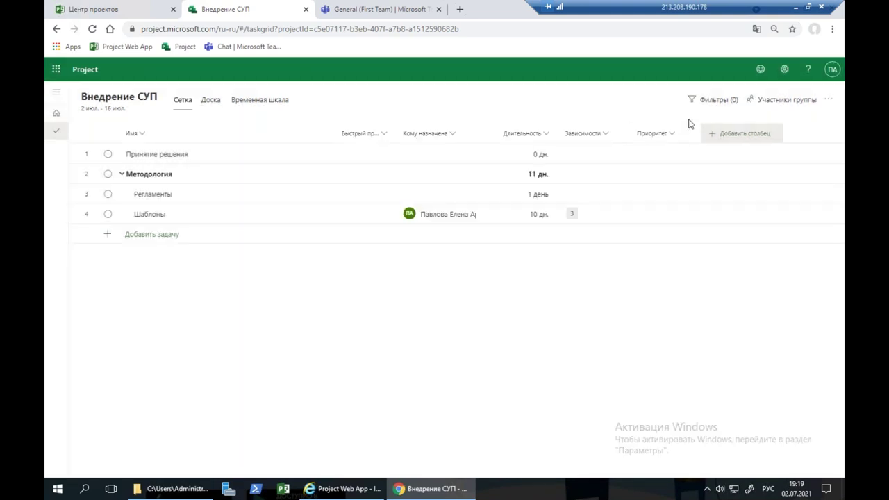
# Set the "Приоритет" of task "Регламенты" to "Низкий" and of task "Шаблоны" to "Средний"
pyautogui.click(690, 197)
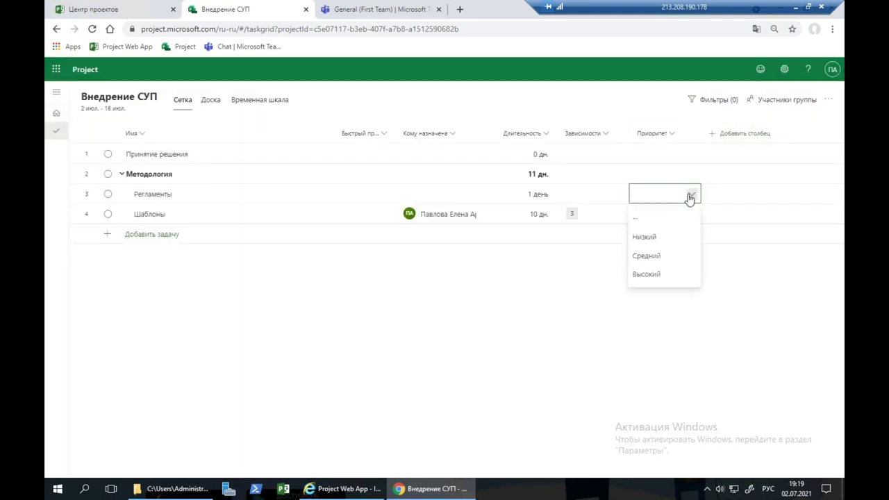
pyautogui.click(633, 236)
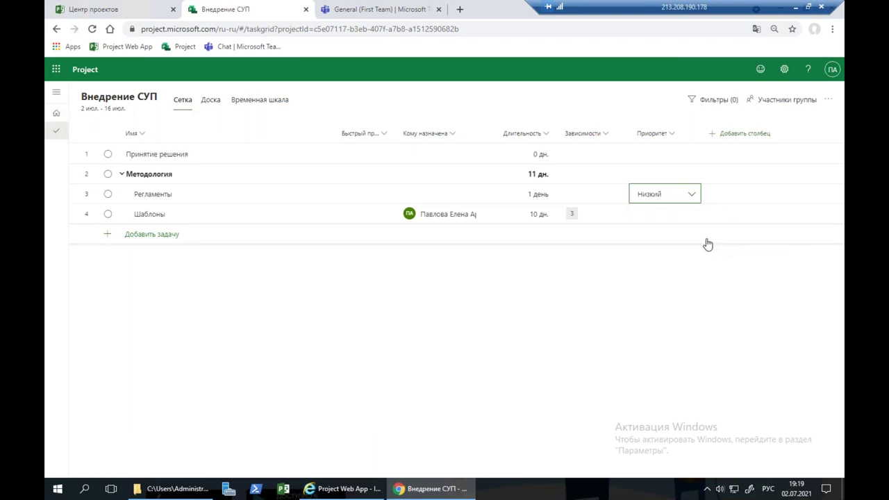
pyautogui.click(671, 212)
pyautogui.click(692, 215)
pyautogui.click(654, 277)
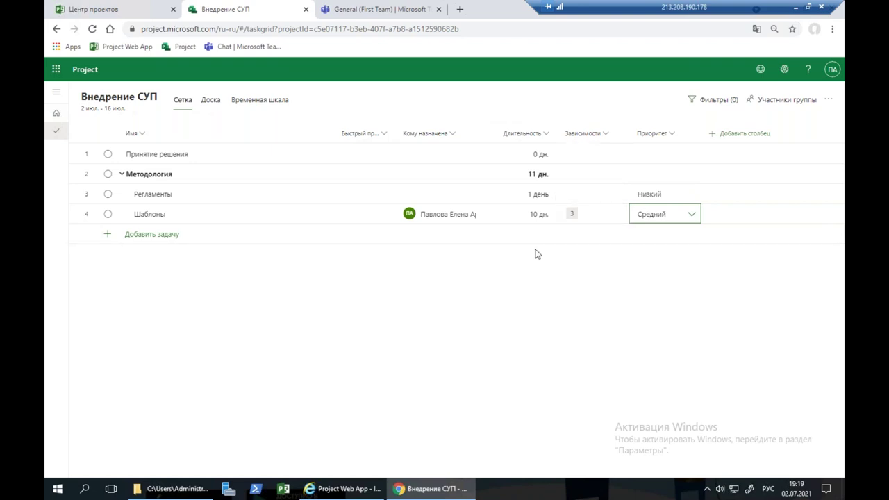
# Minimize the remote session, switch to the PowerPoint presentation "МК 2 июля 2021.pptx" and go to the "Project for the Web" topic slide
pyautogui.click(795, 7)
pyautogui.click(248, 489)
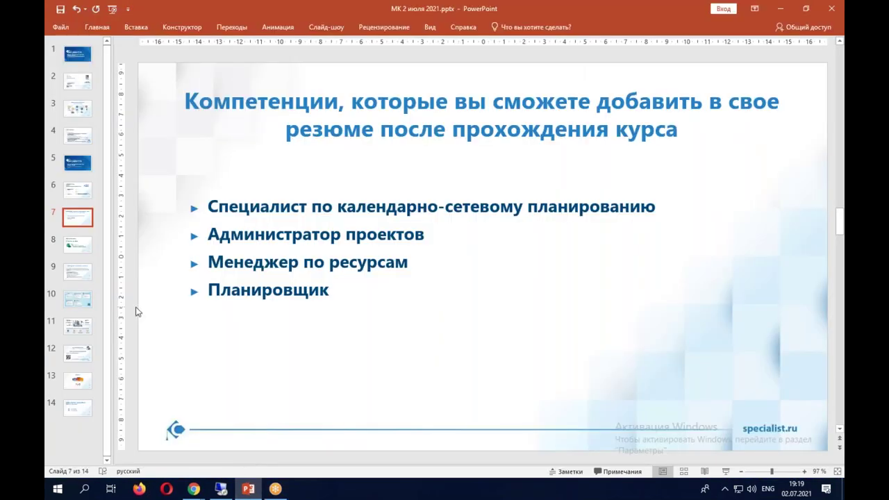
pyautogui.scroll(-1, 160, 302)
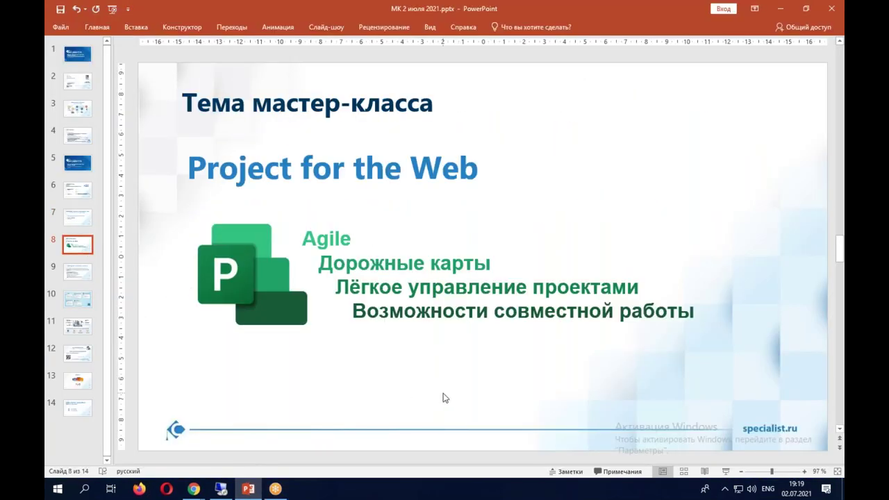